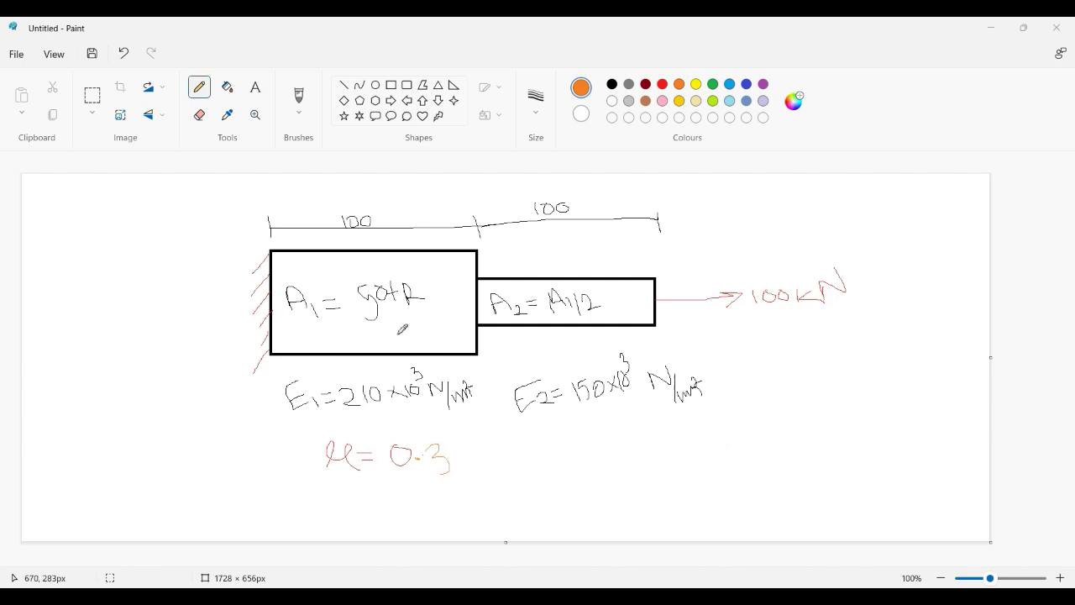
Handwrite "= 60x60" beneath the A1 label and "= 30x30" beneath the A2 label in orange on the stepped bar sketch
left_click_drag(355, 335, 372, 338)
mouse_move(393, 329)
left_mouse_down()
mouse_move(384, 336)
mouse_move(410, 330)
mouse_move(425, 341)
left_mouse_up()
mouse_move(425, 329)
left_mouse_down()
mouse_move(414, 343)
mouse_move(445, 326)
left_mouse_up()
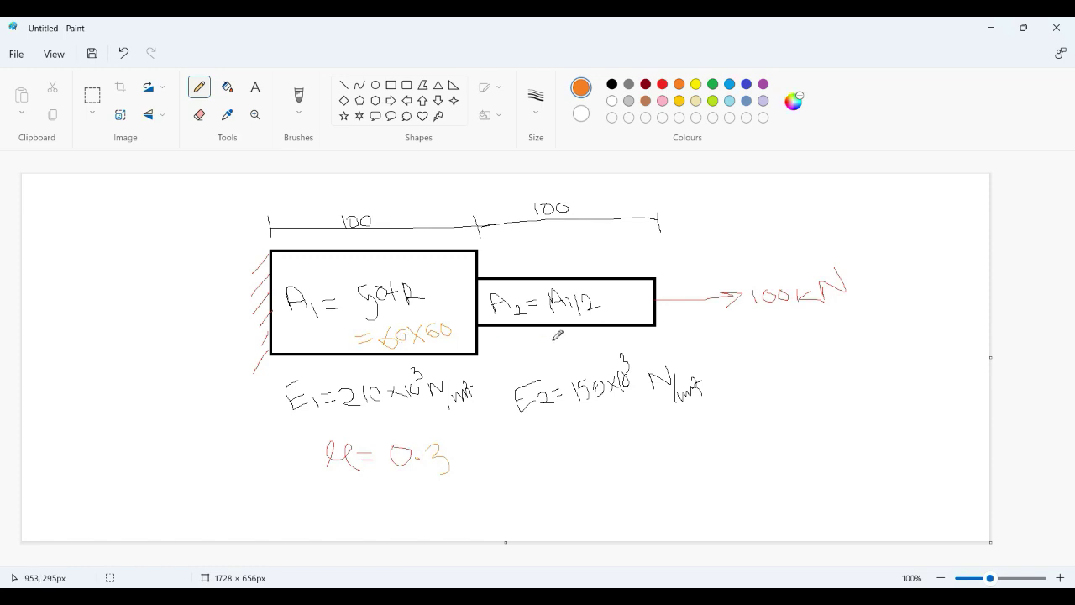
mouse_move(538, 338)
left_mouse_down()
mouse_move(571, 345)
mouse_move(592, 334)
mouse_move(580, 349)
mouse_move(601, 335)
mouse_move(620, 346)
mouse_move(609, 346)
mouse_move(638, 347)
mouse_move(627, 334)
left_mouse_up()
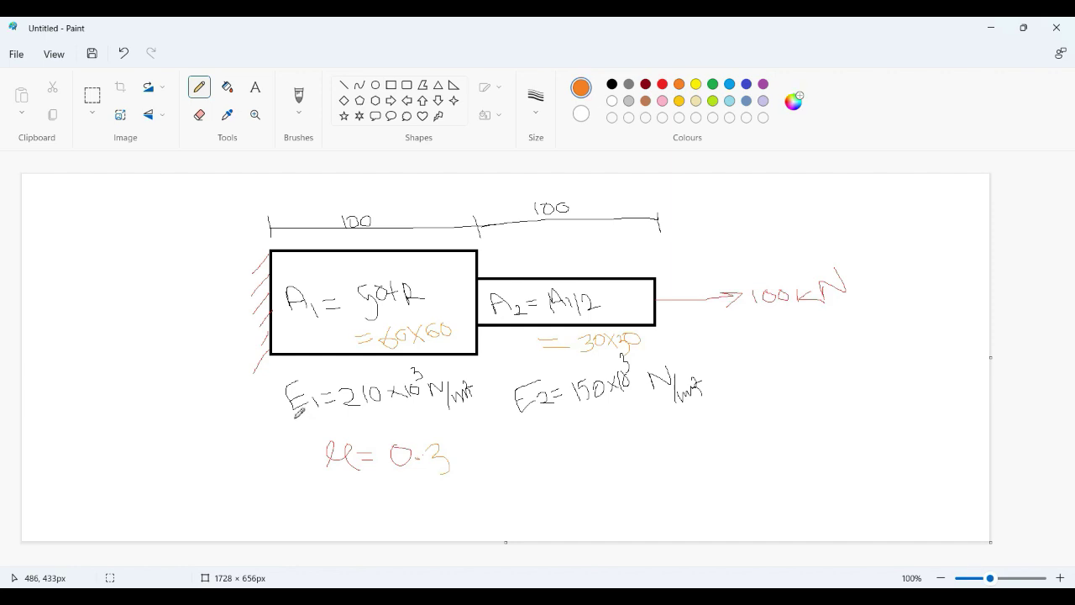
Switch to ANSYS and set the GUI filtering preferences to the Structural discipline
left_click(691, 587)
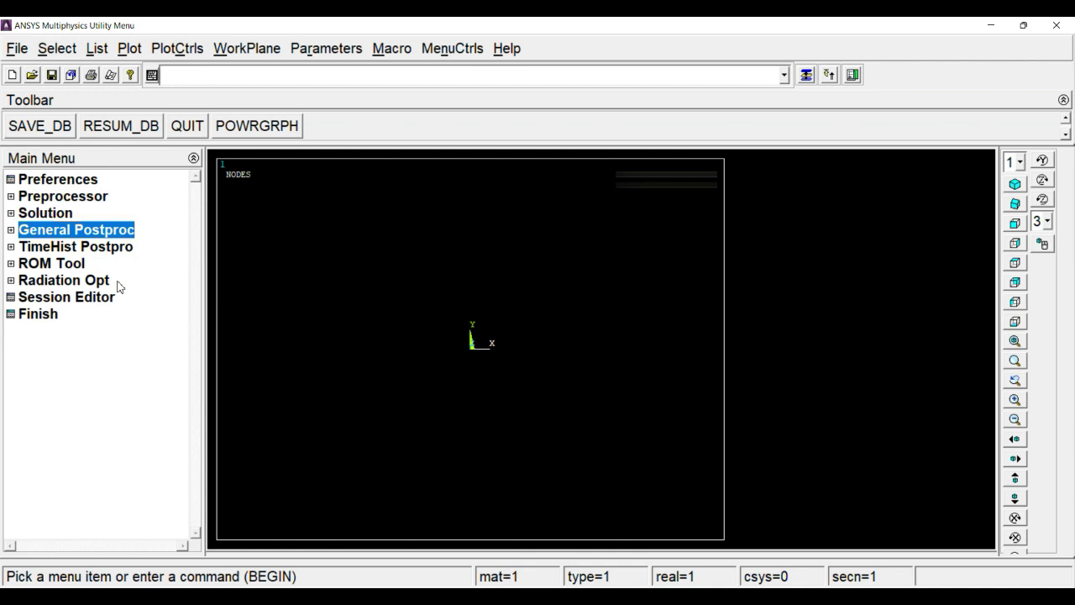
left_click(84, 186)
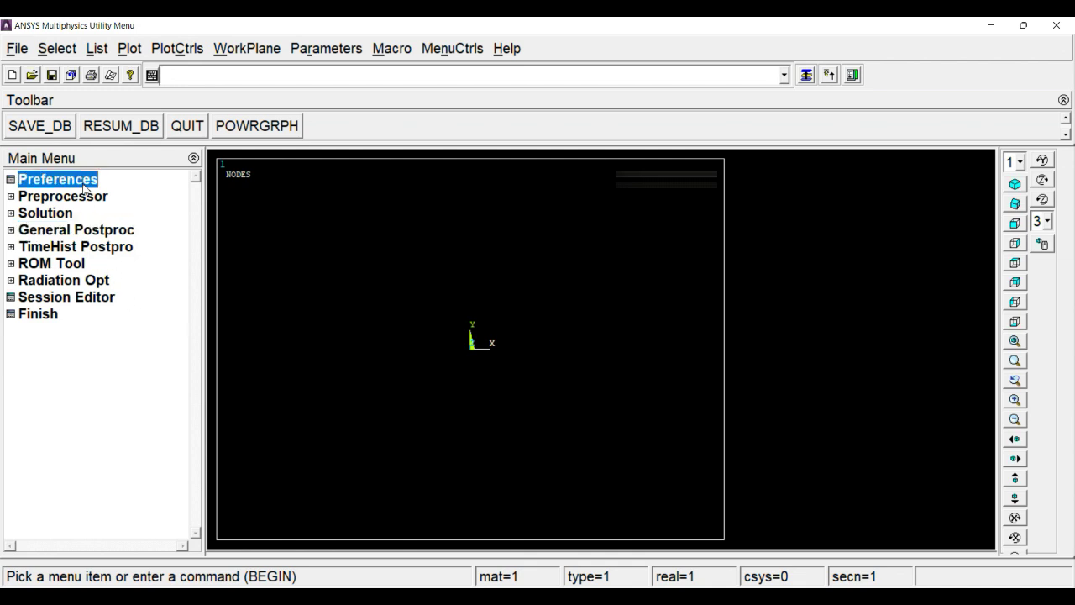
left_click(634, 267)
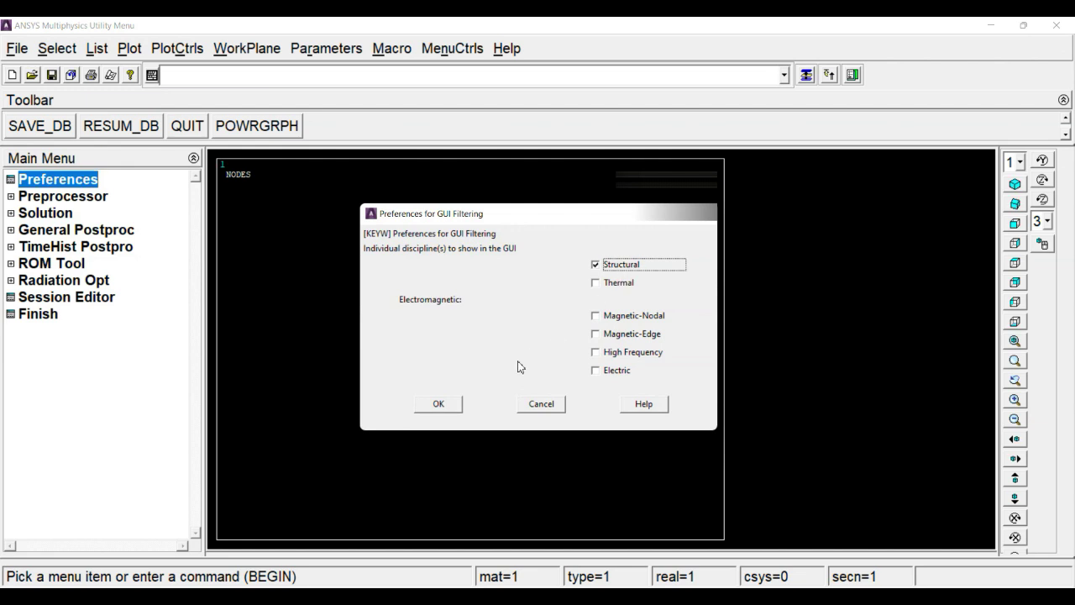
left_click(440, 405)
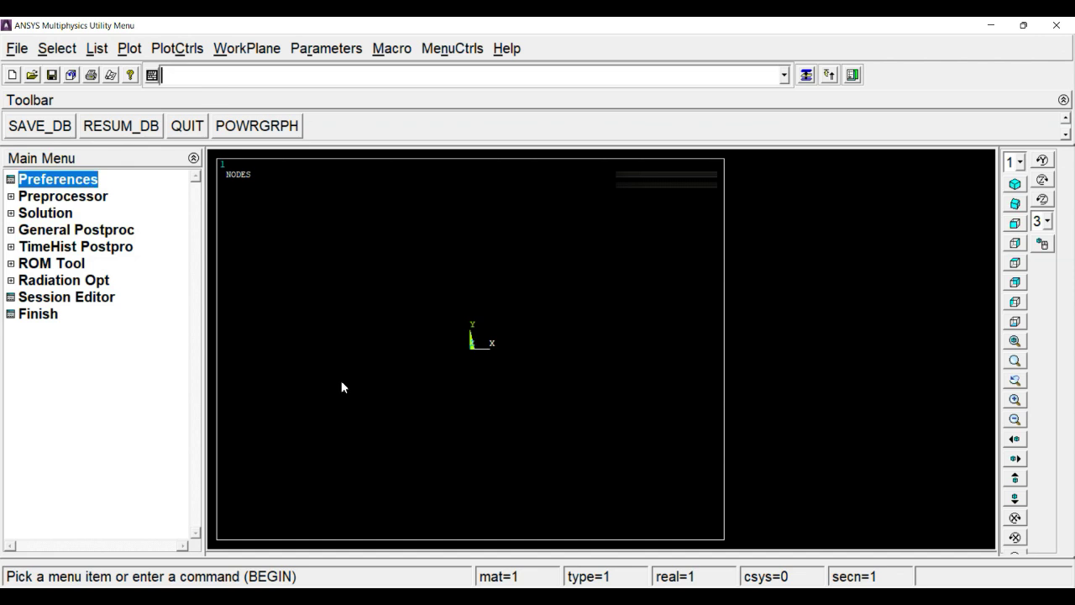
Define element type 1 as the structural Link 3D finit stn 180 element
left_click(104, 197)
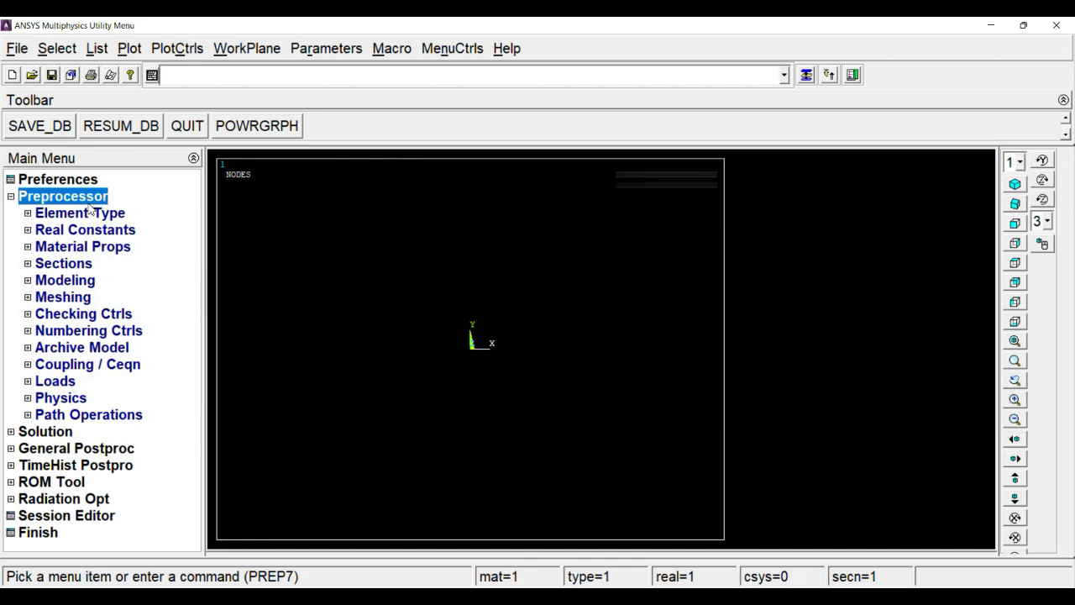
left_click(89, 214)
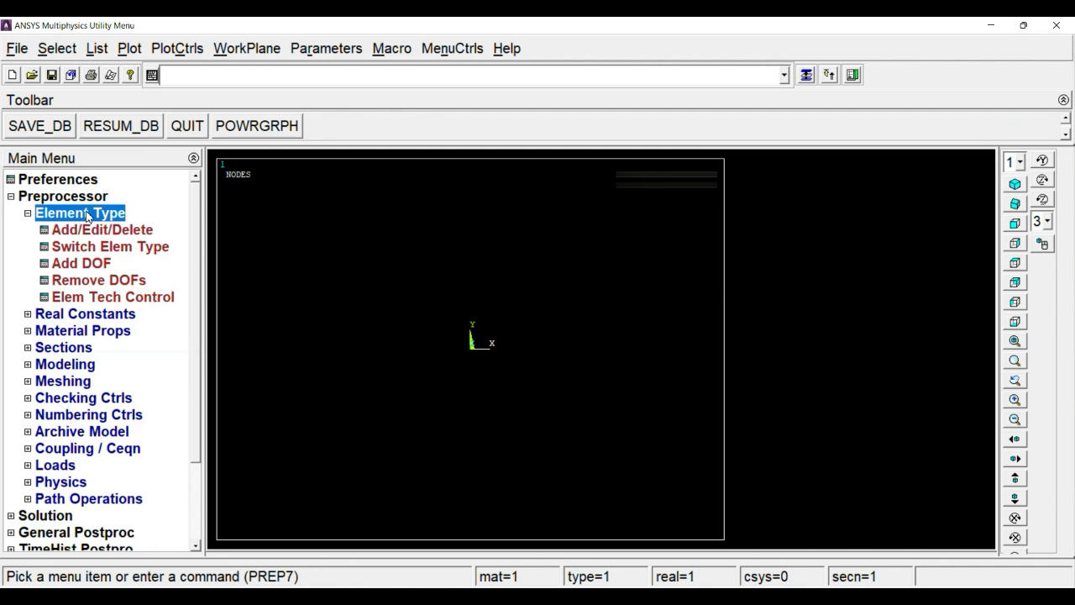
left_click(93, 230)
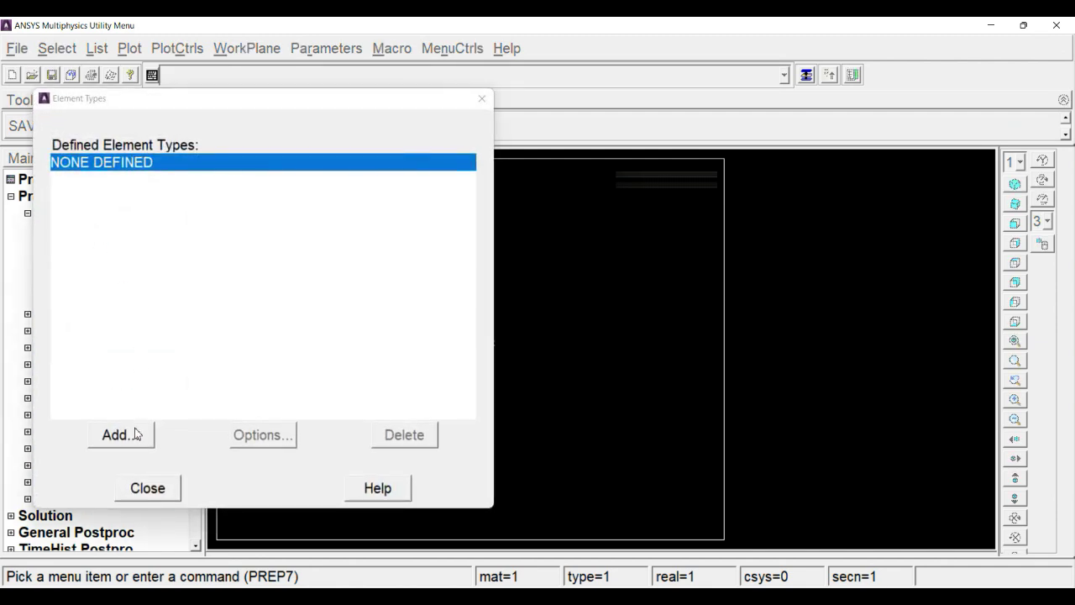
left_click(134, 434)
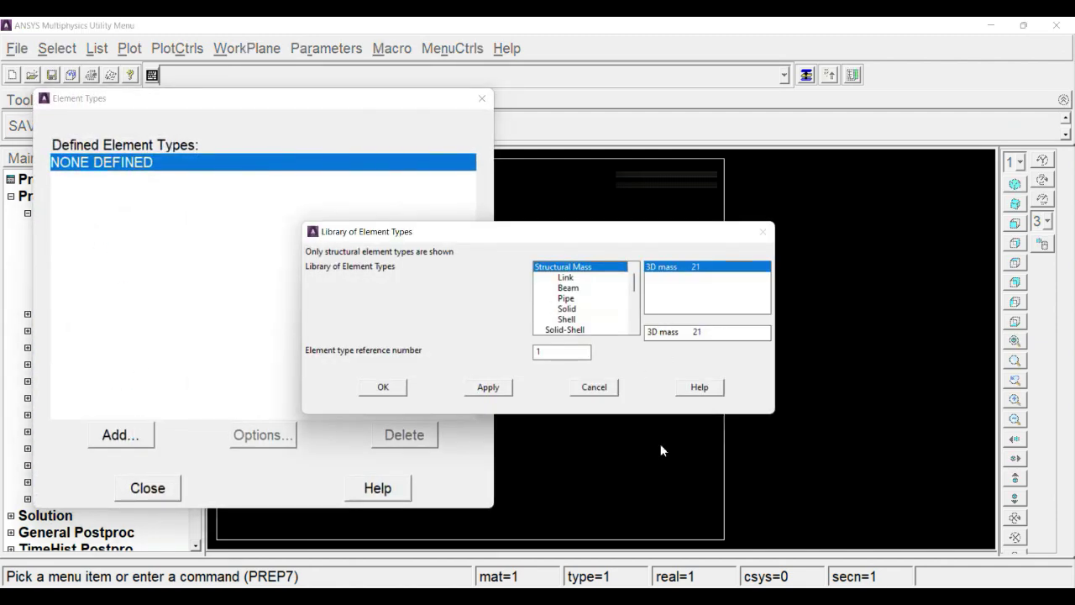
left_click(756, 537)
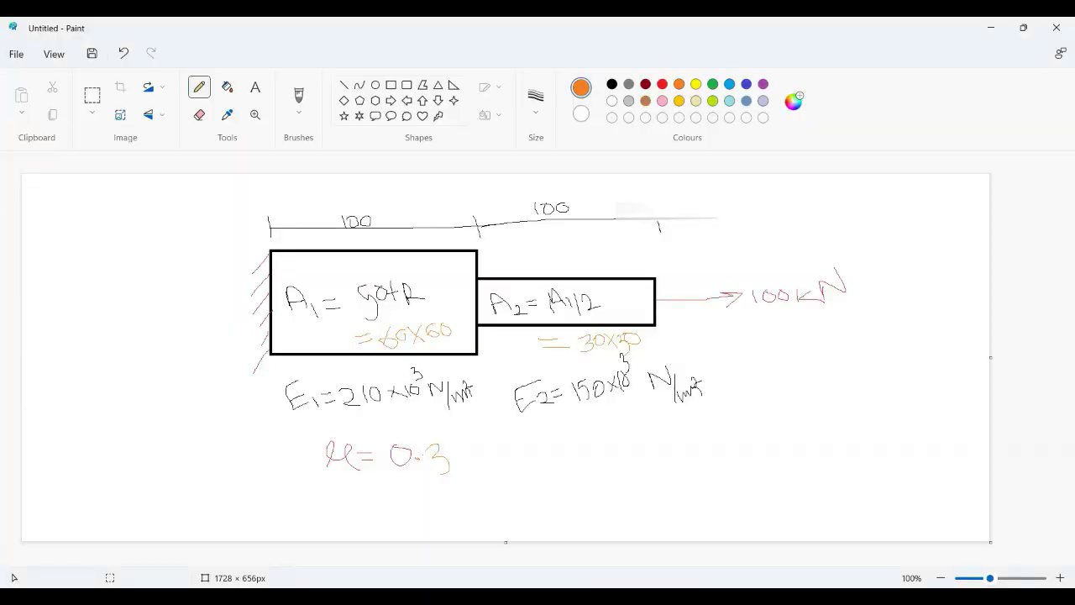
key("alt+Tab")
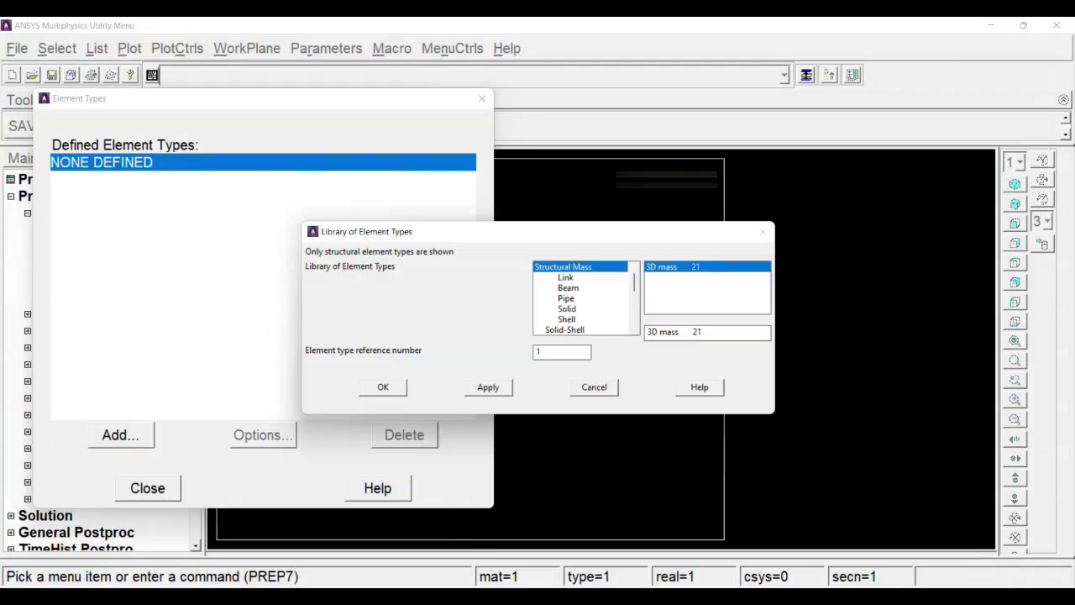
left_click(569, 278)
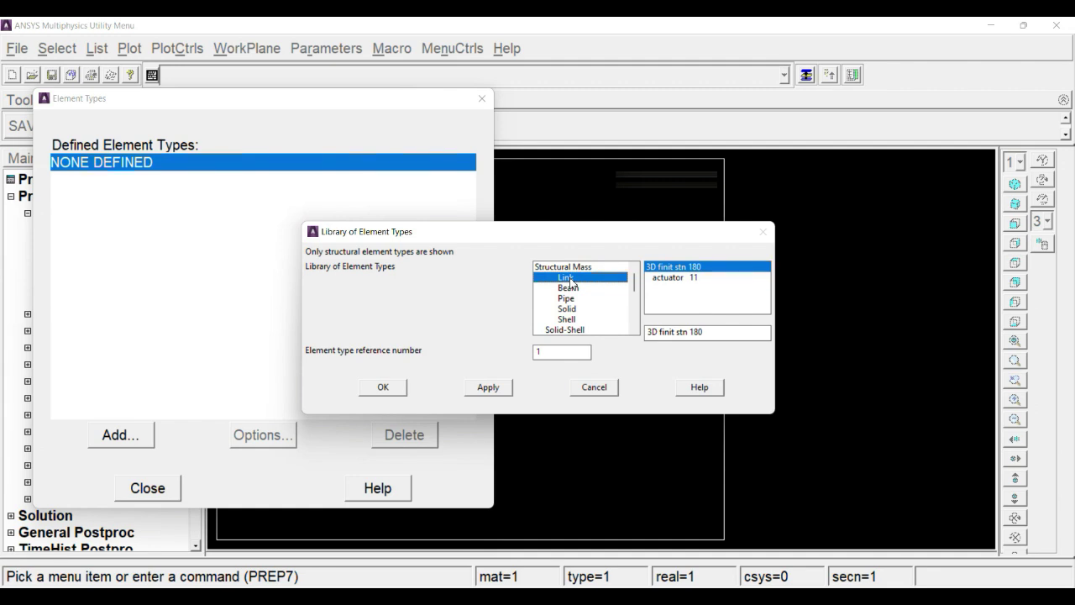
left_click(383, 388)
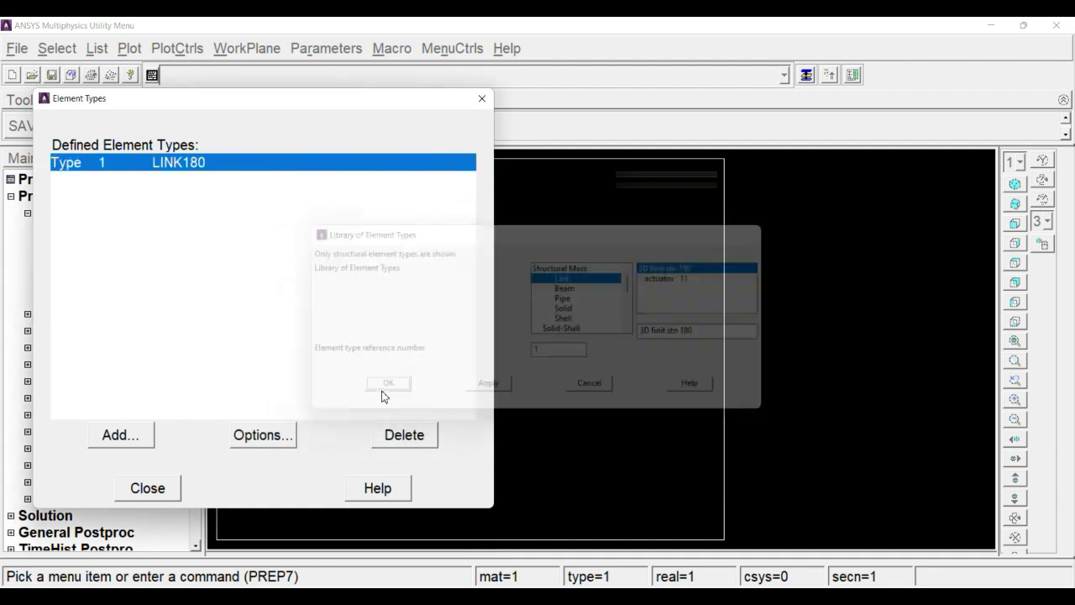
left_click(153, 490)
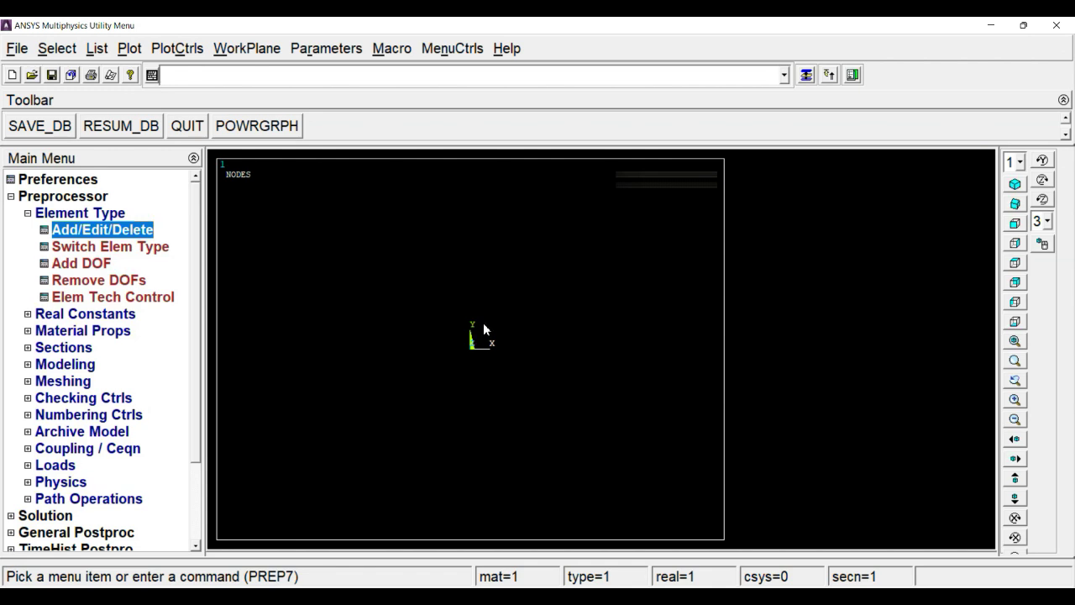
Add a link section with ID 1 and a link area of 60*60
left_click(63, 347)
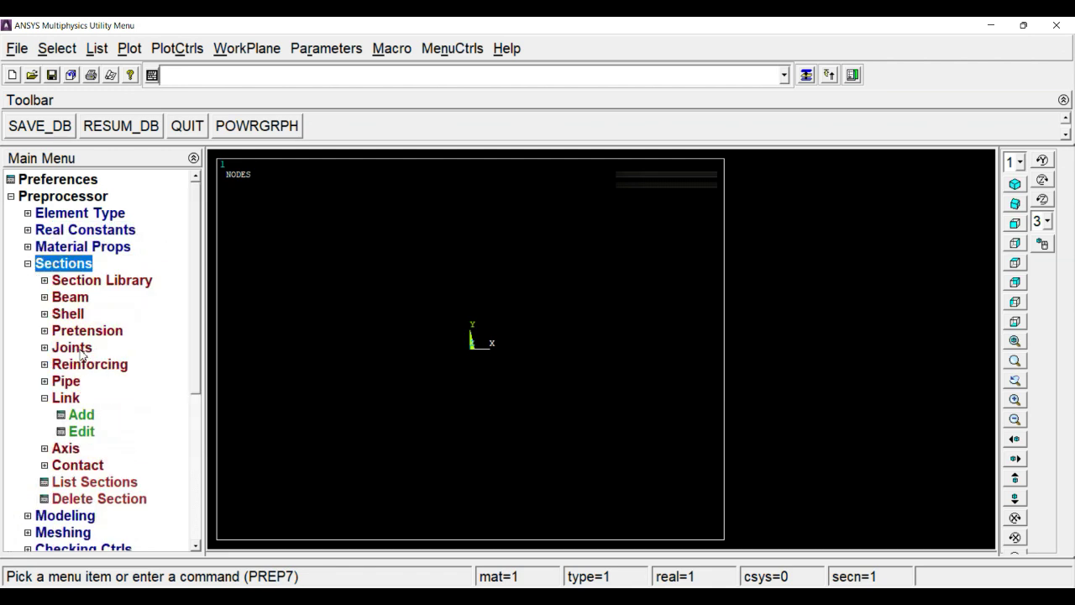
left_click(72, 400)
left_click(72, 400)
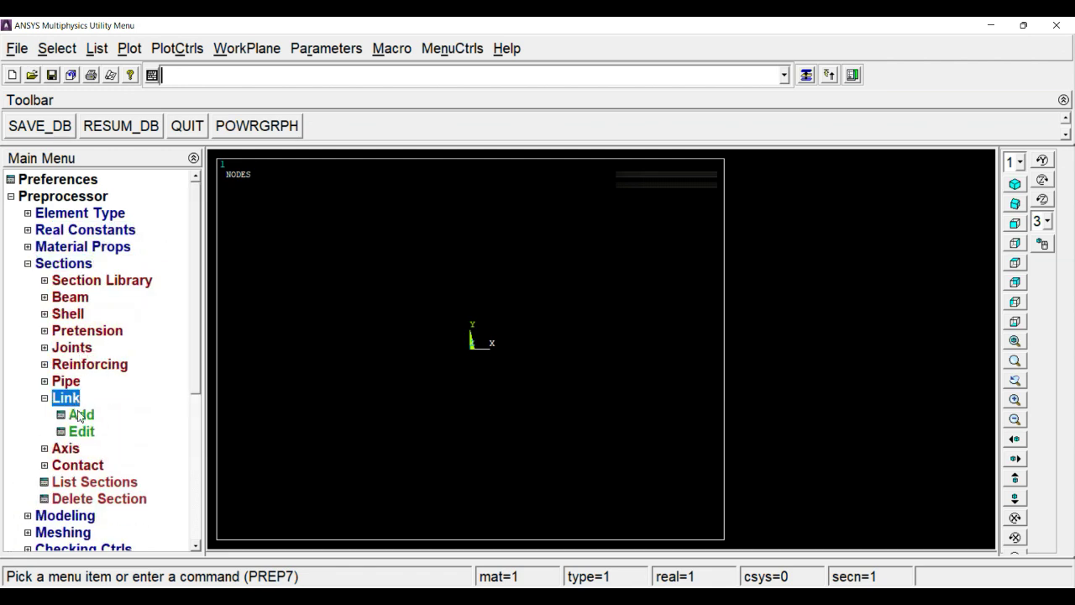
left_click(80, 415)
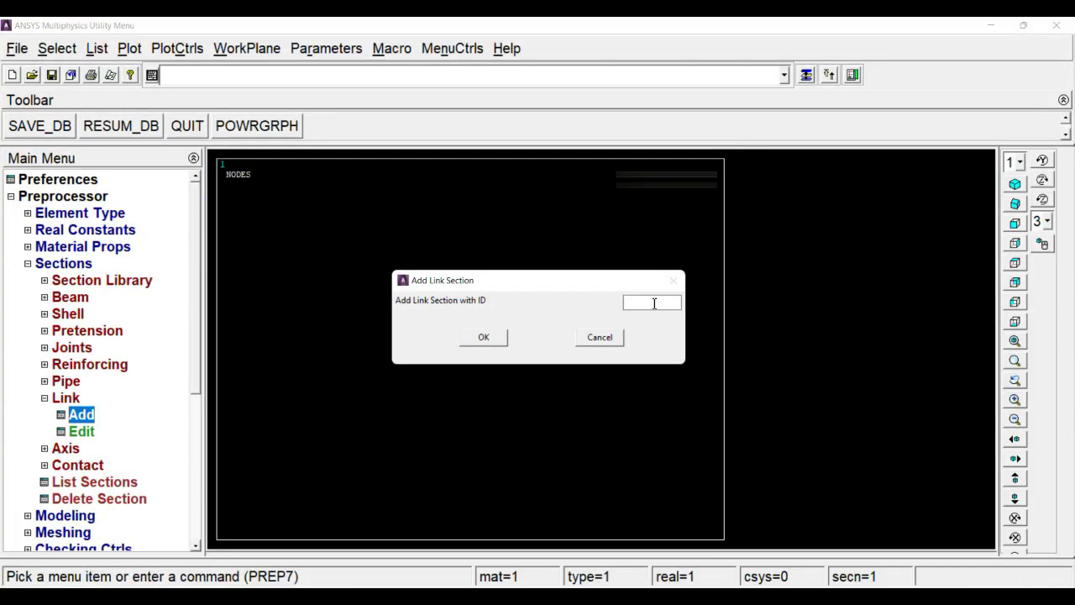
type("1")
left_click(490, 338)
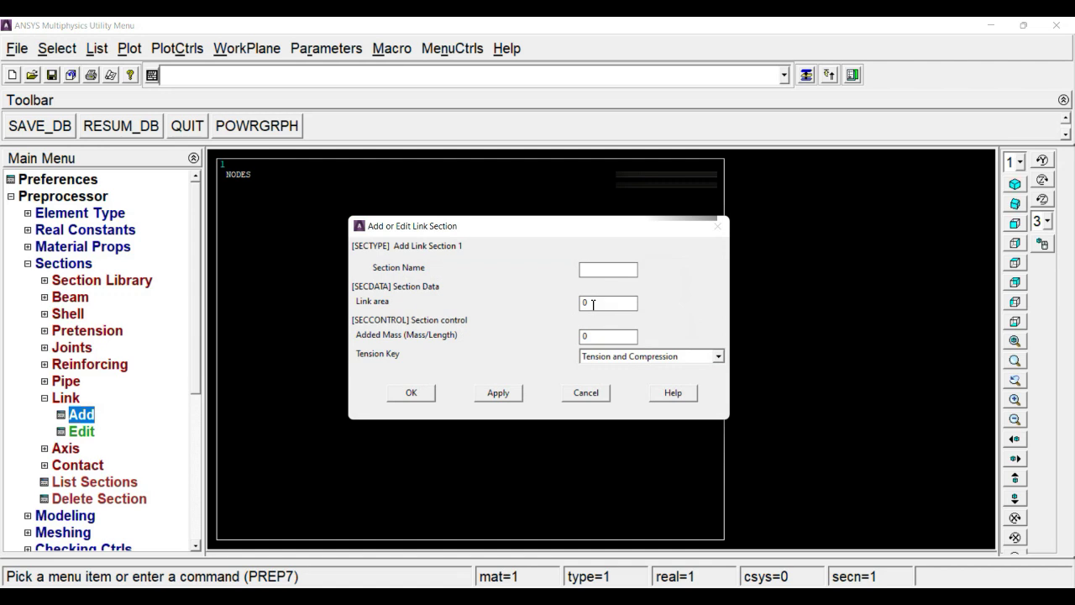
left_click_drag(595, 302, 578, 304)
type("60*60")
left_click(499, 392)
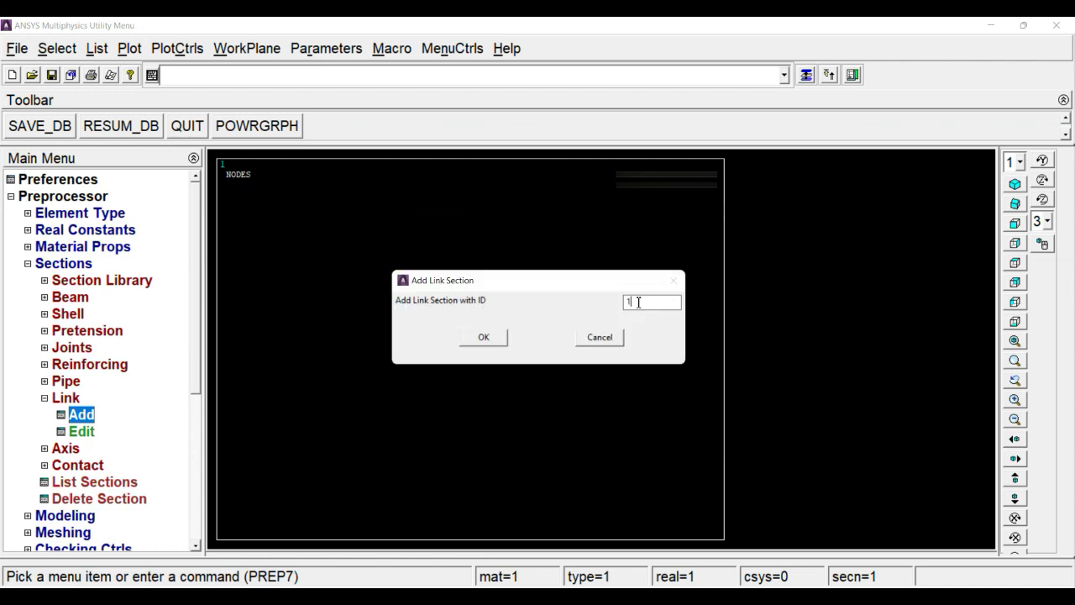
Add a second link section with ID 2 and a link area of 30*30
left_click_drag(633, 302, 613, 305)
type("2")
left_click(507, 343)
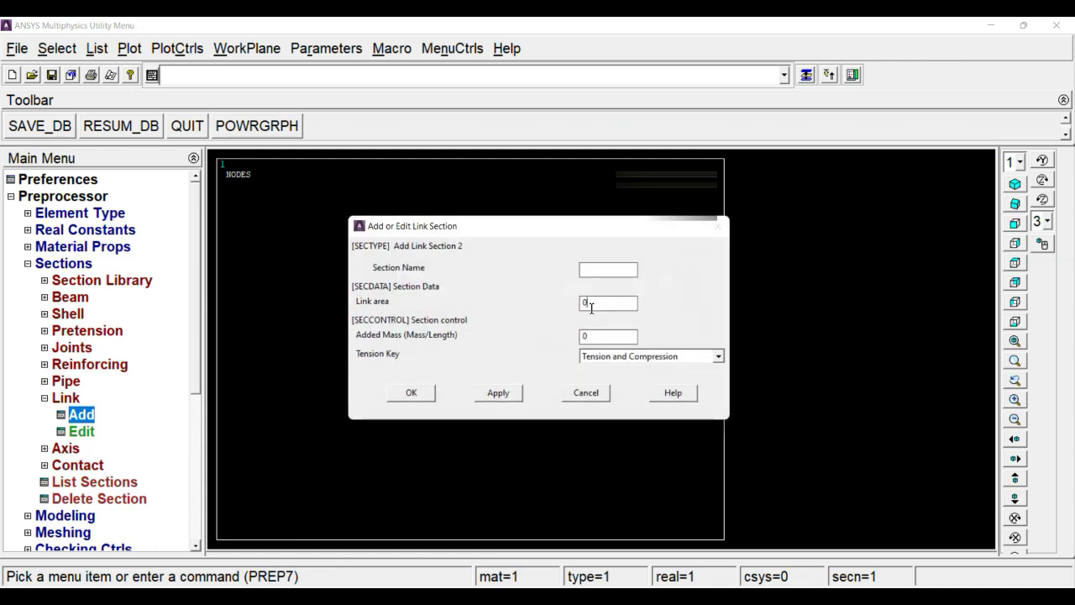
type("30*30")
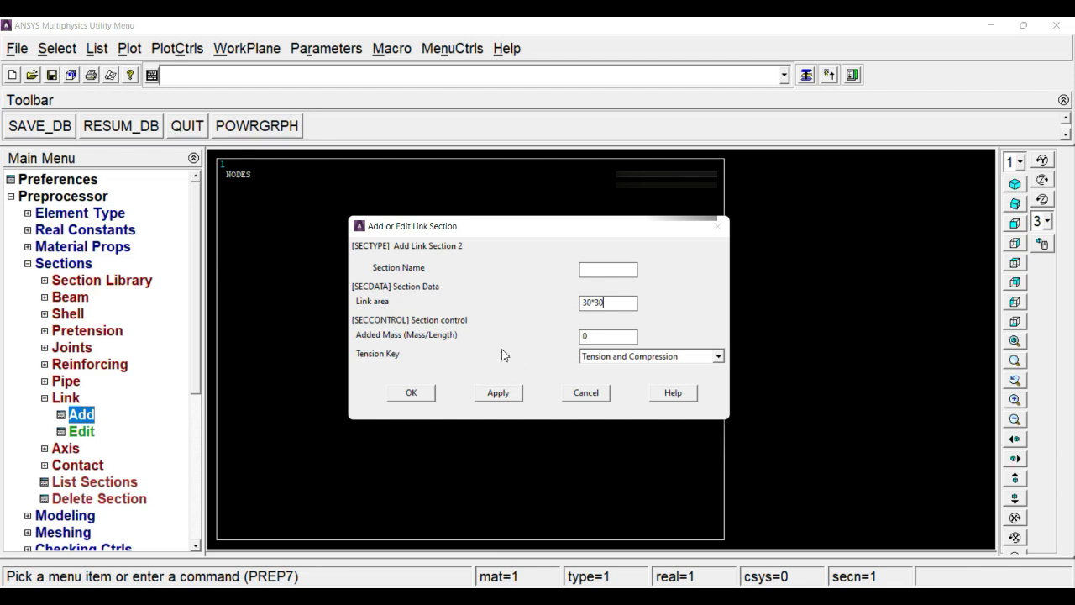
left_click(422, 393)
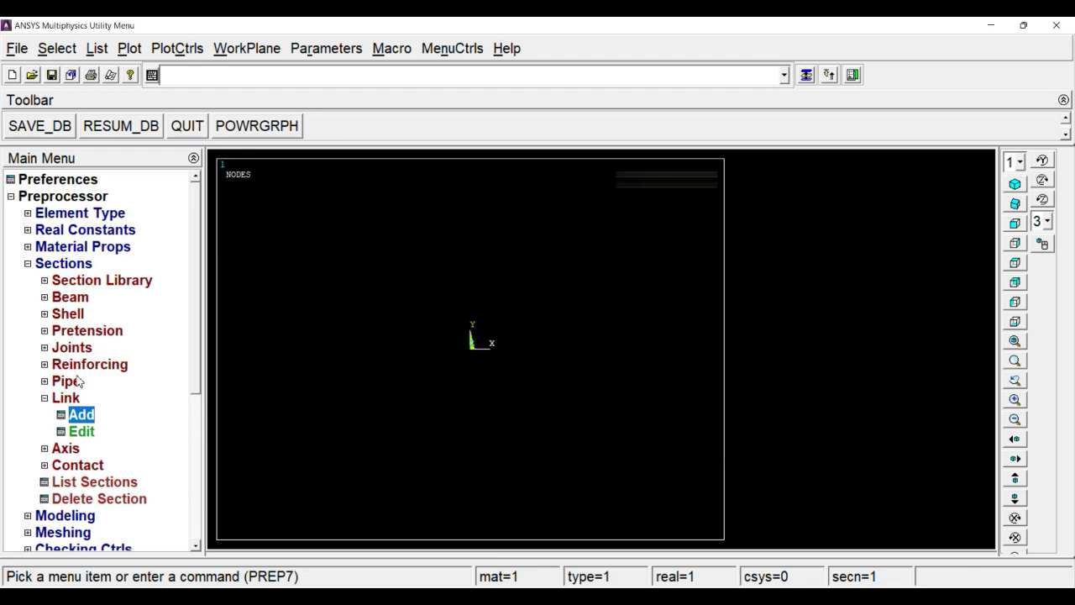
left_click(75, 267)
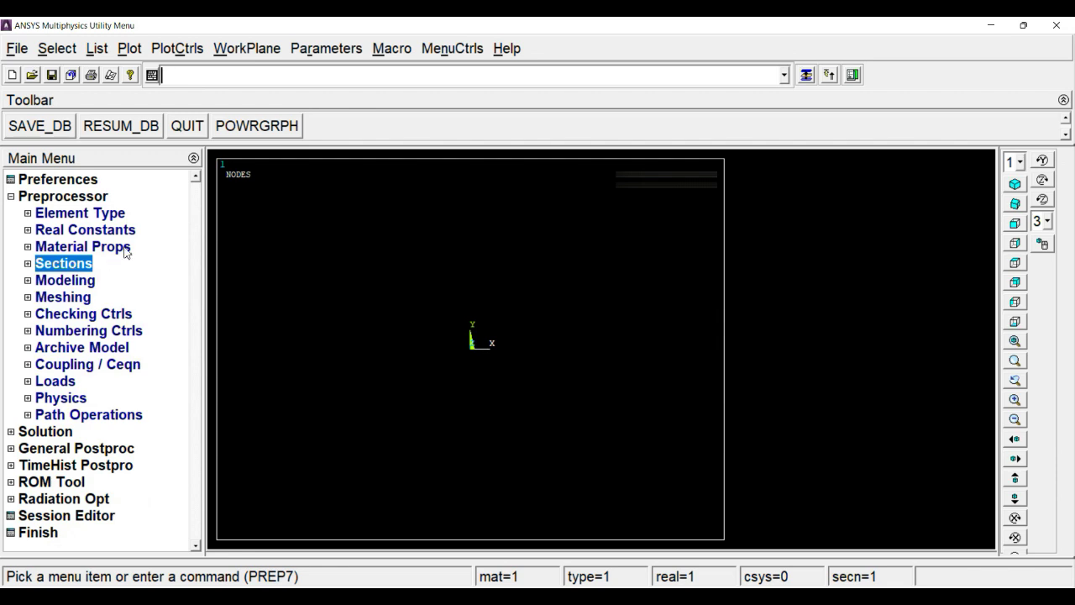
Define material model 1 as structural linear elastic isotropic with EX 210000 and PRXY 0.3
left_click(103, 247)
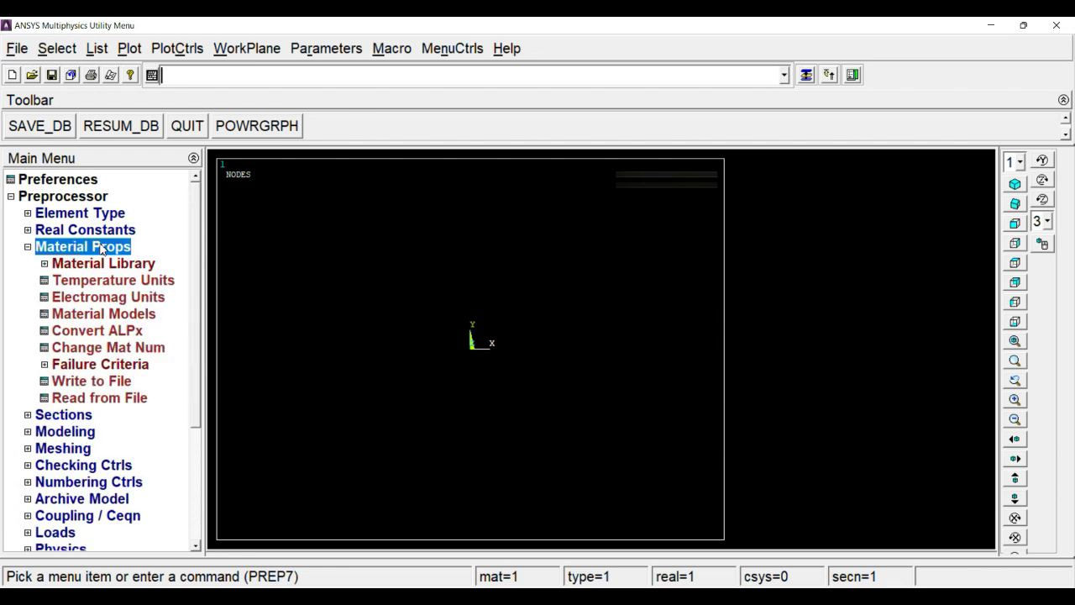
left_click(98, 314)
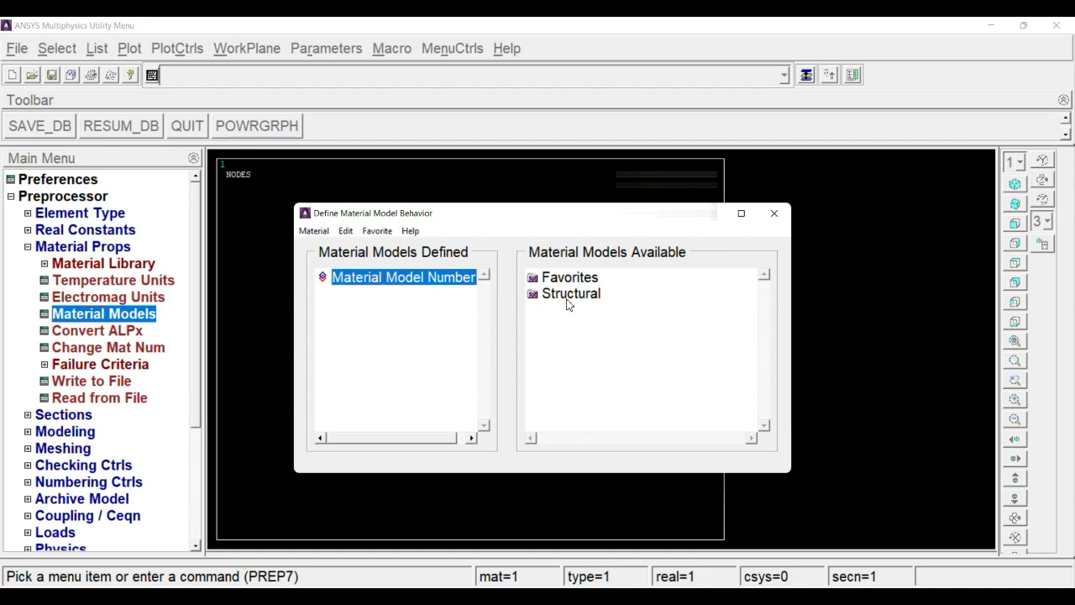
double_click(569, 296)
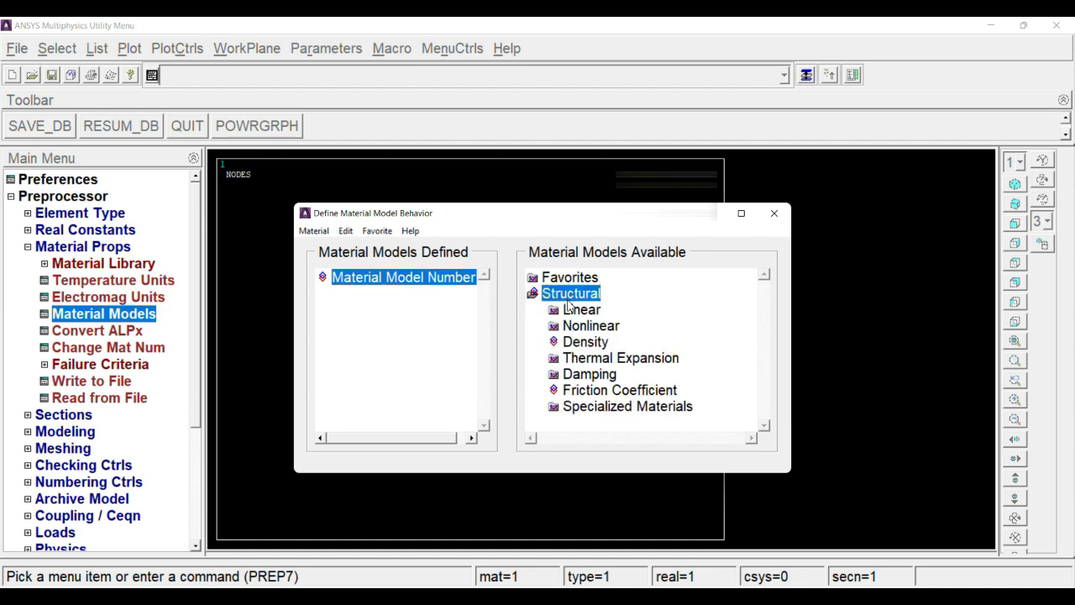
double_click(579, 311)
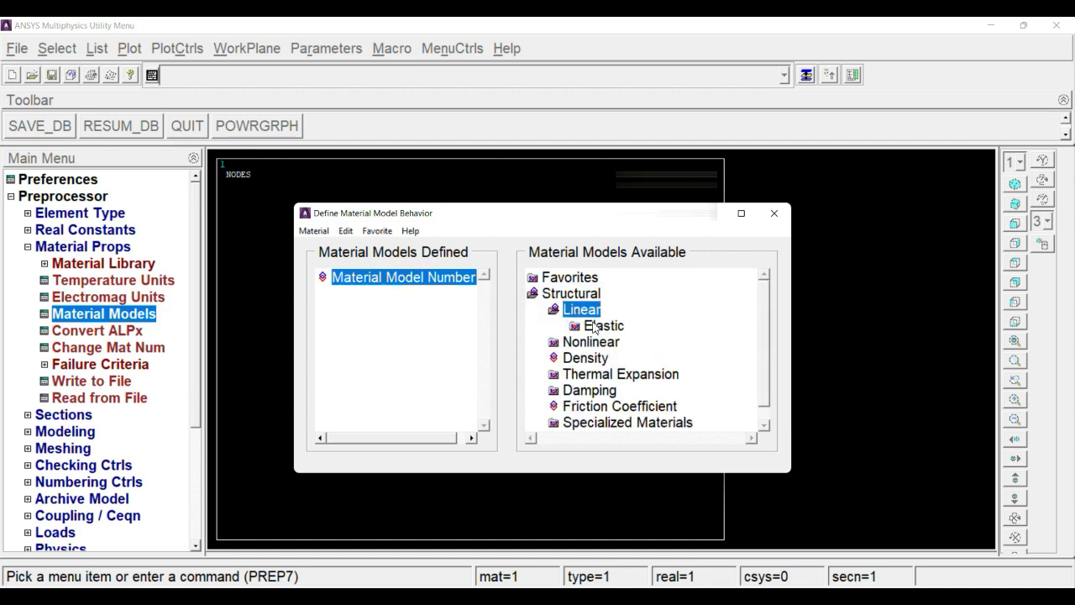
double_click(598, 327)
double_click(633, 344)
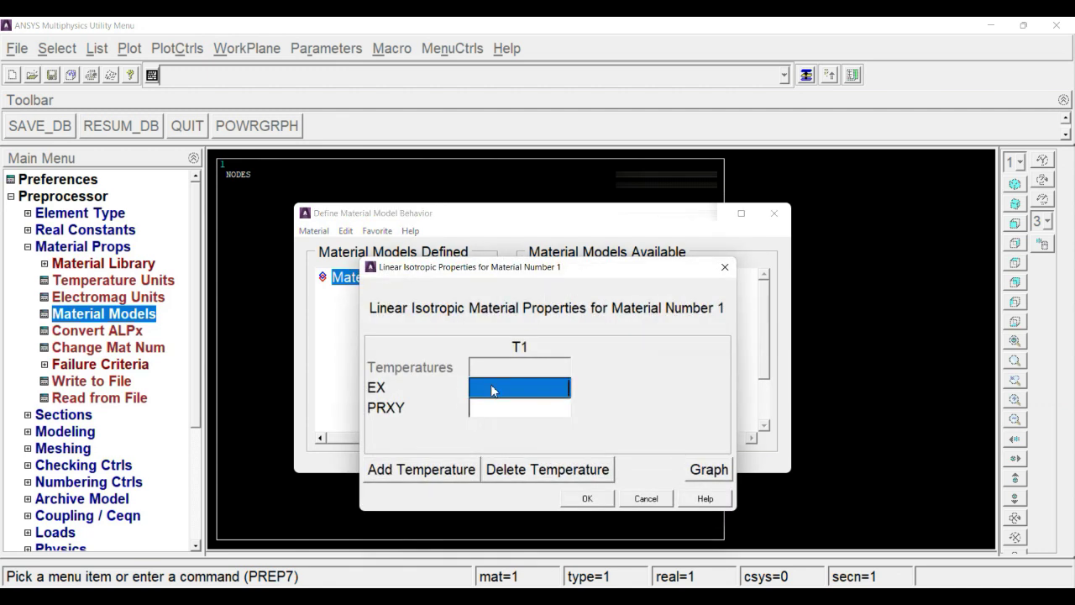
type("21")
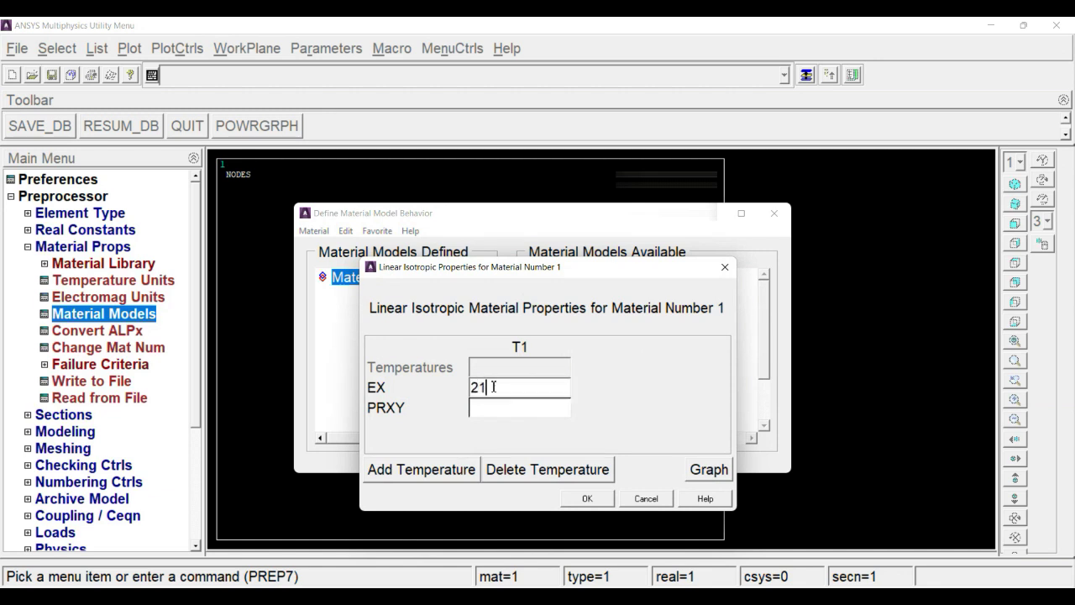
type("0000")
left_click(495, 409)
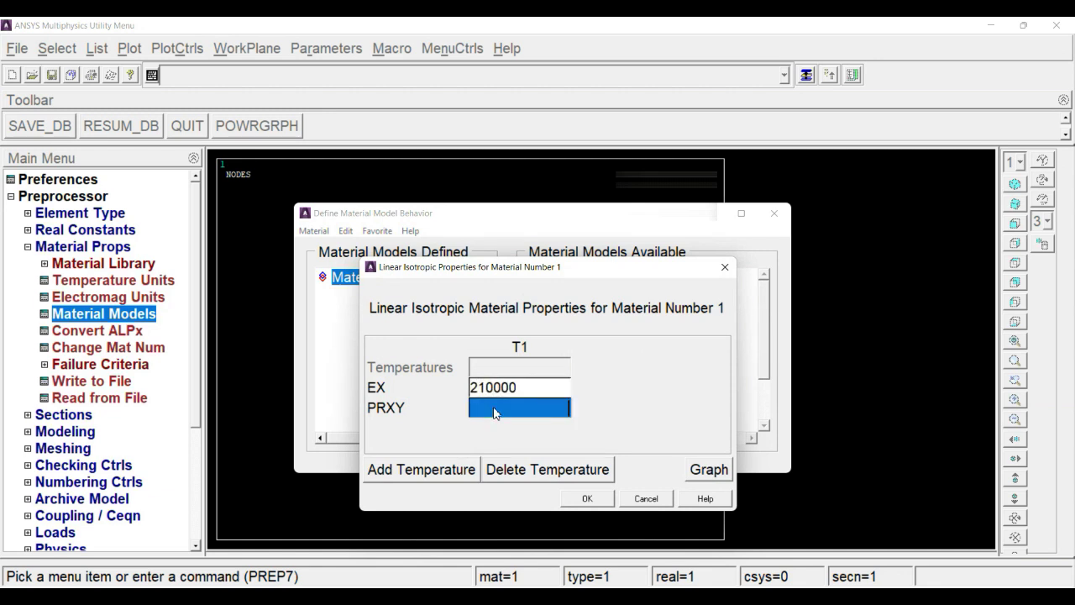
type("0.3")
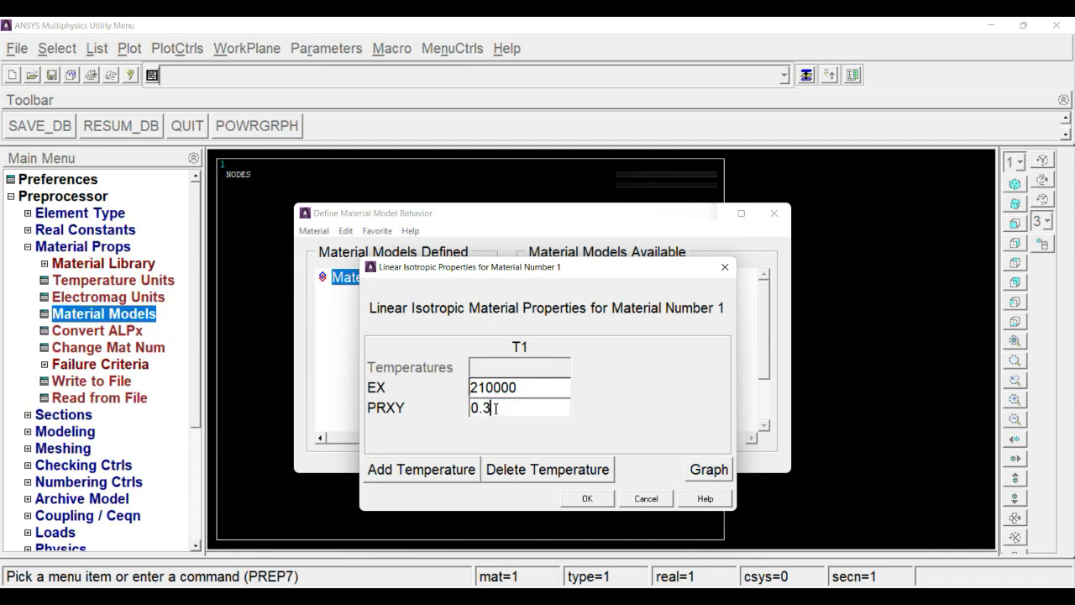
left_click(587, 498)
Define material model 2 as structural linear elastic isotropic with EX 150000 and PRXY 0.3
left_click(313, 230)
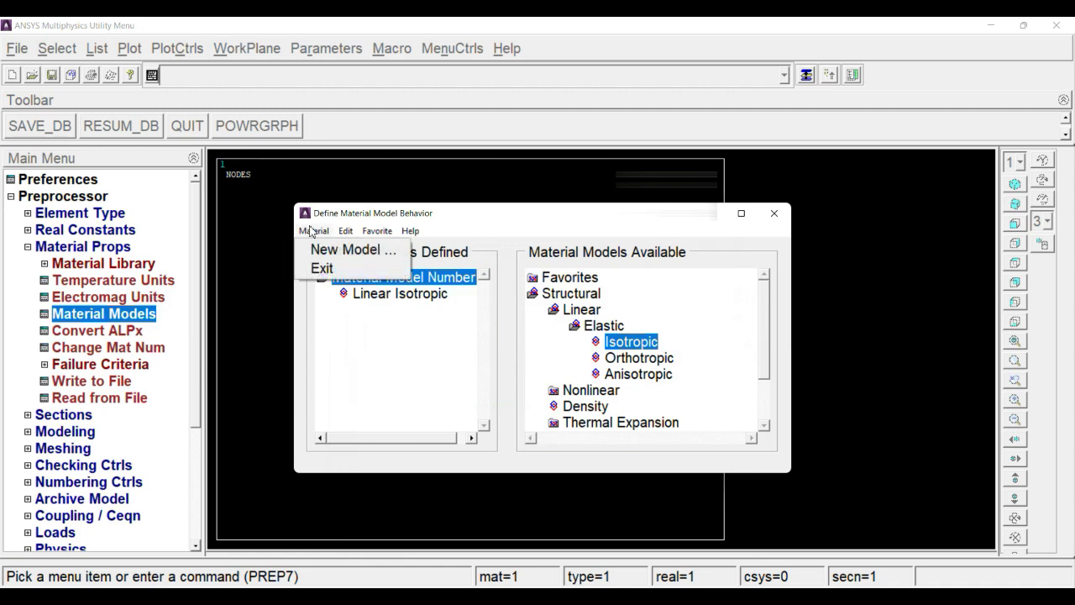
left_click(346, 250)
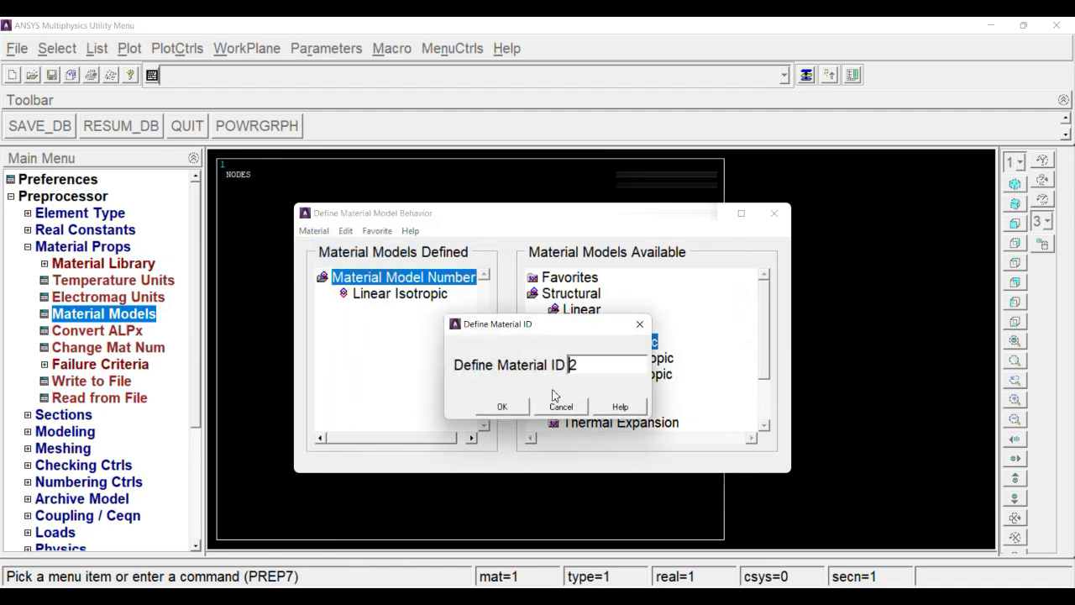
left_click(503, 408)
double_click(619, 345)
type("150")
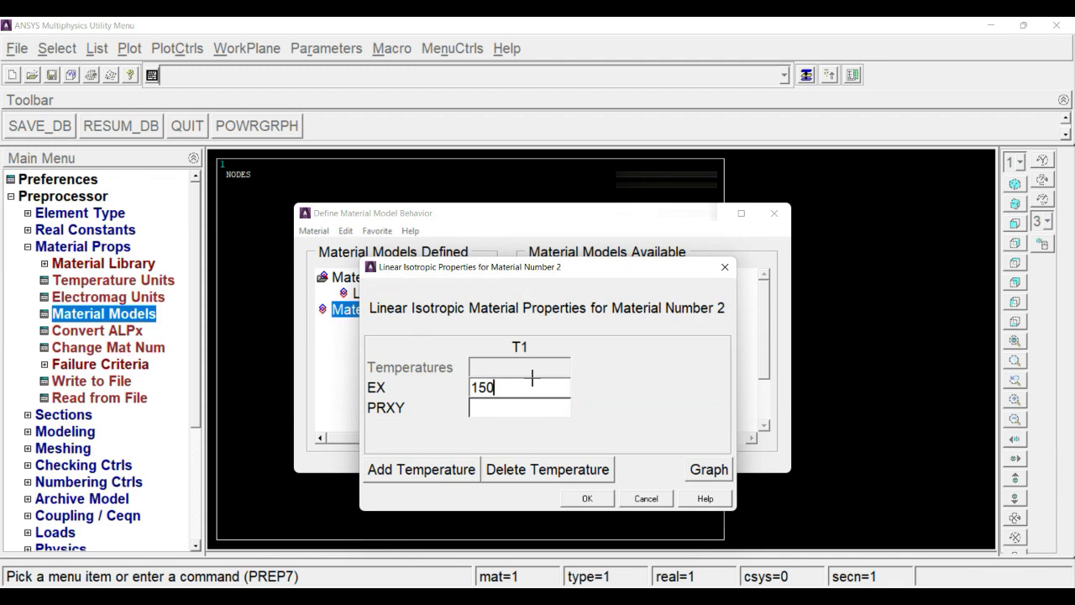
type("000")
left_click(535, 412)
type("0.3")
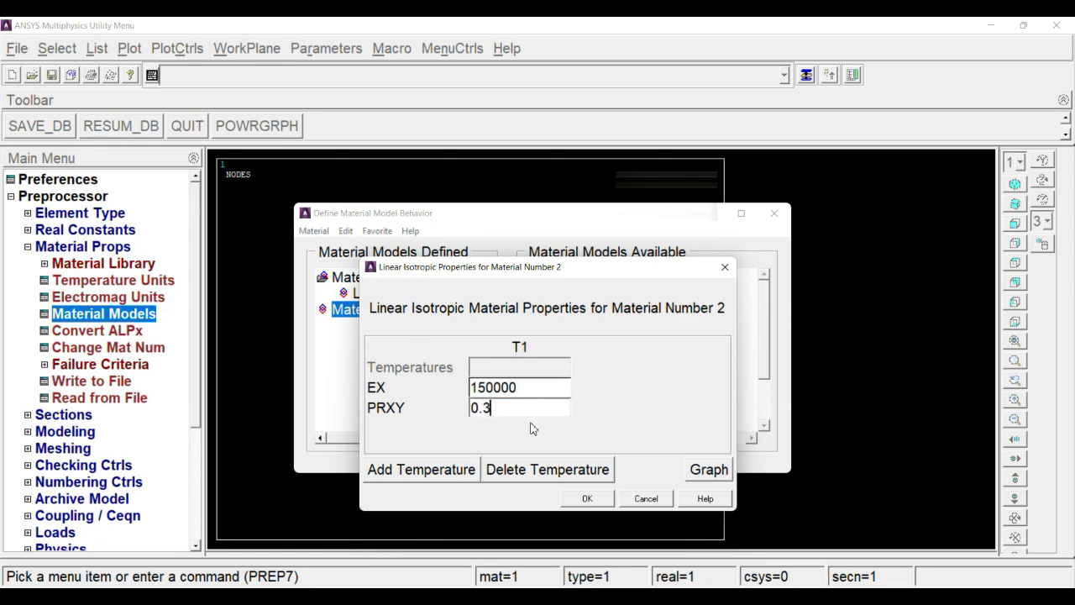
left_click(585, 499)
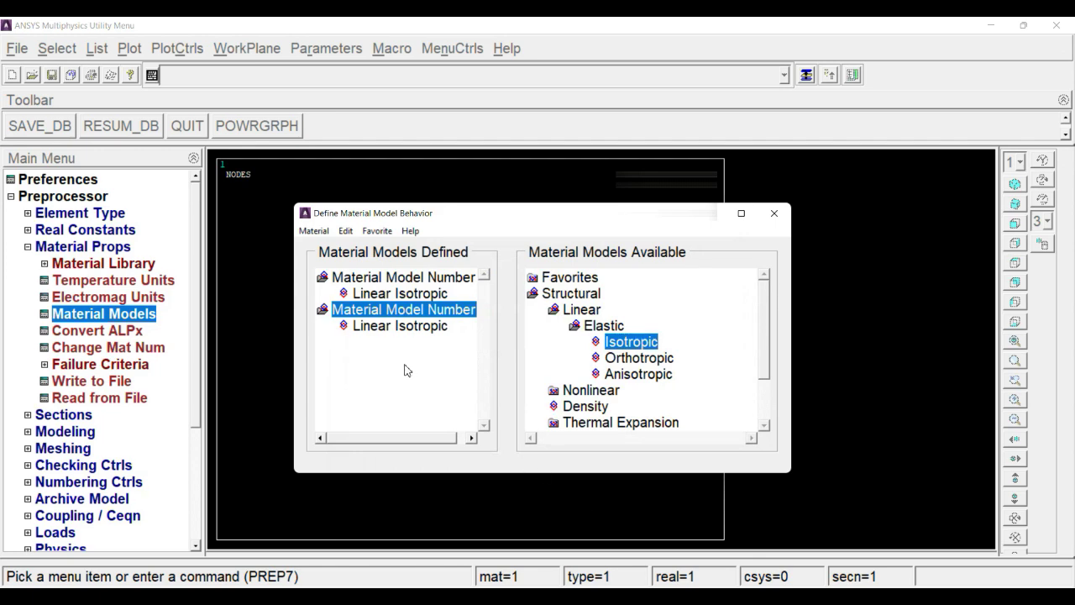
left_click(774, 212)
left_click(67, 249)
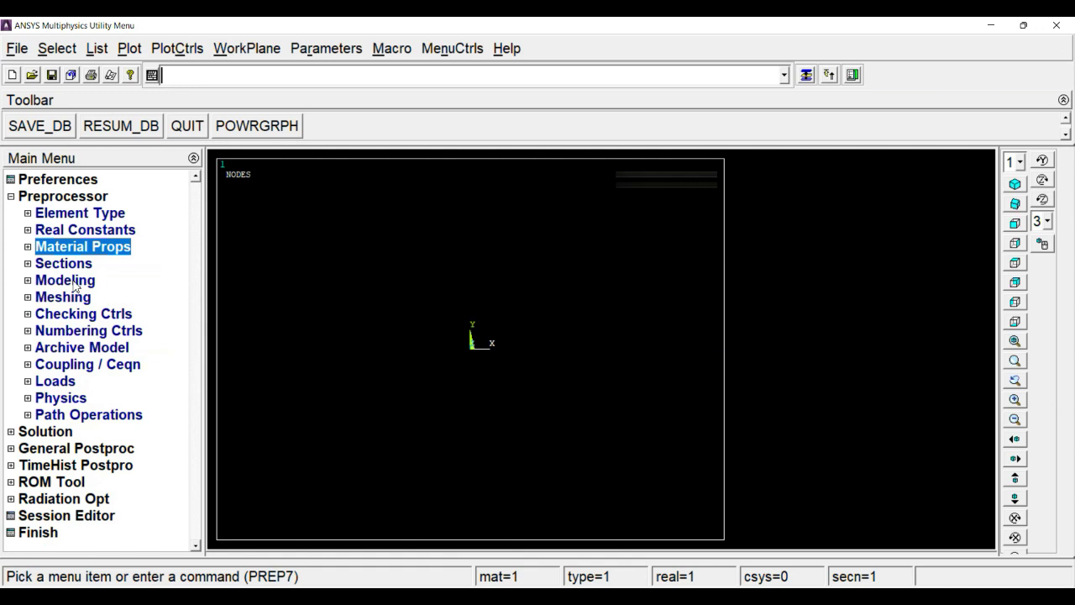
Create keypoint 1 at the origin of the active coordinate system
left_click(73, 284)
left_click(77, 299)
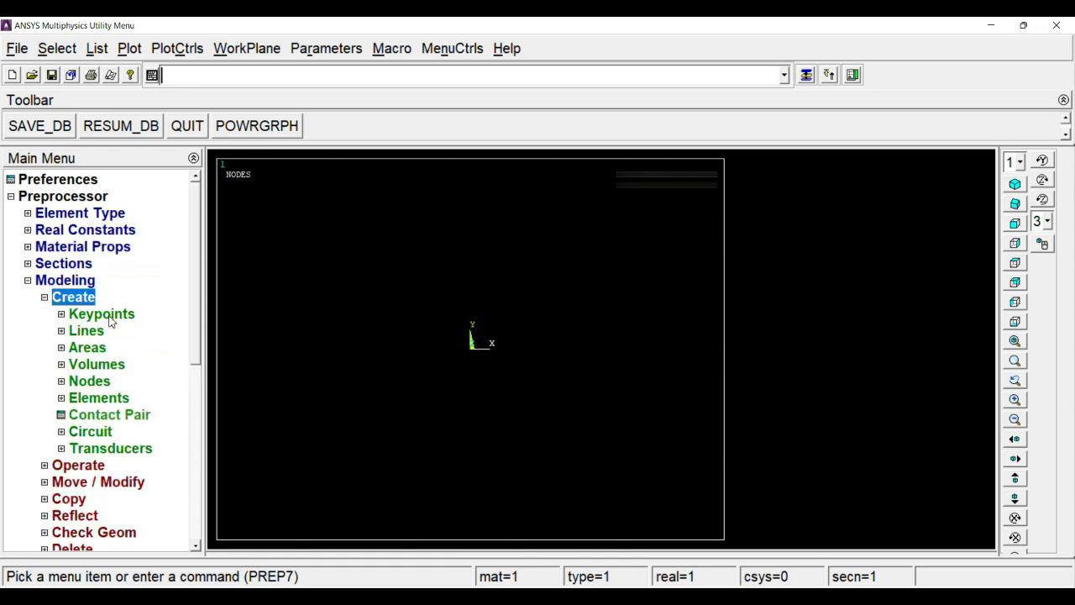
left_click(107, 316)
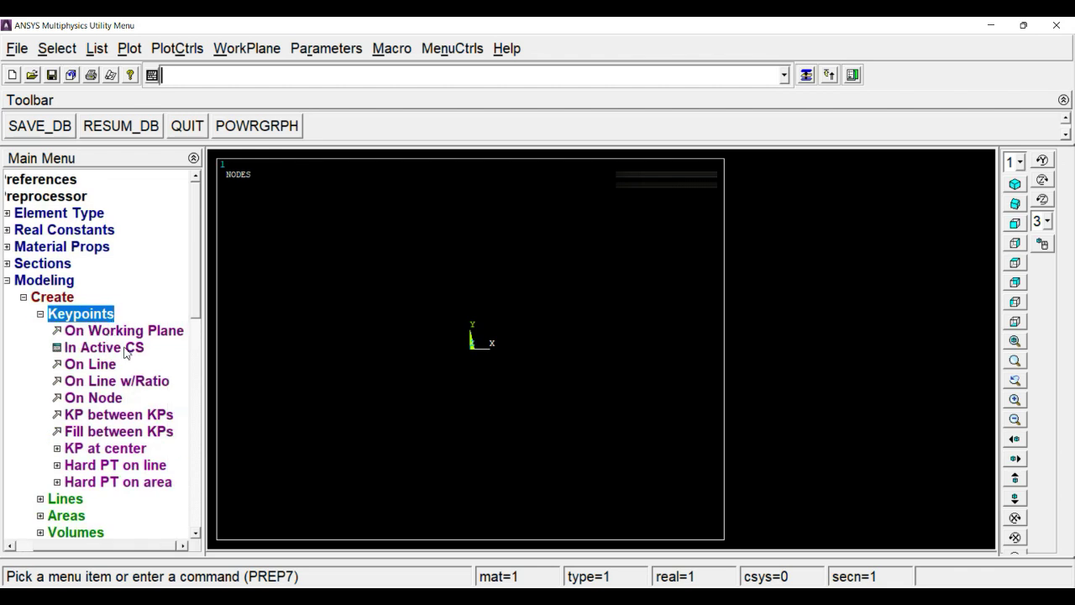
left_click(126, 349)
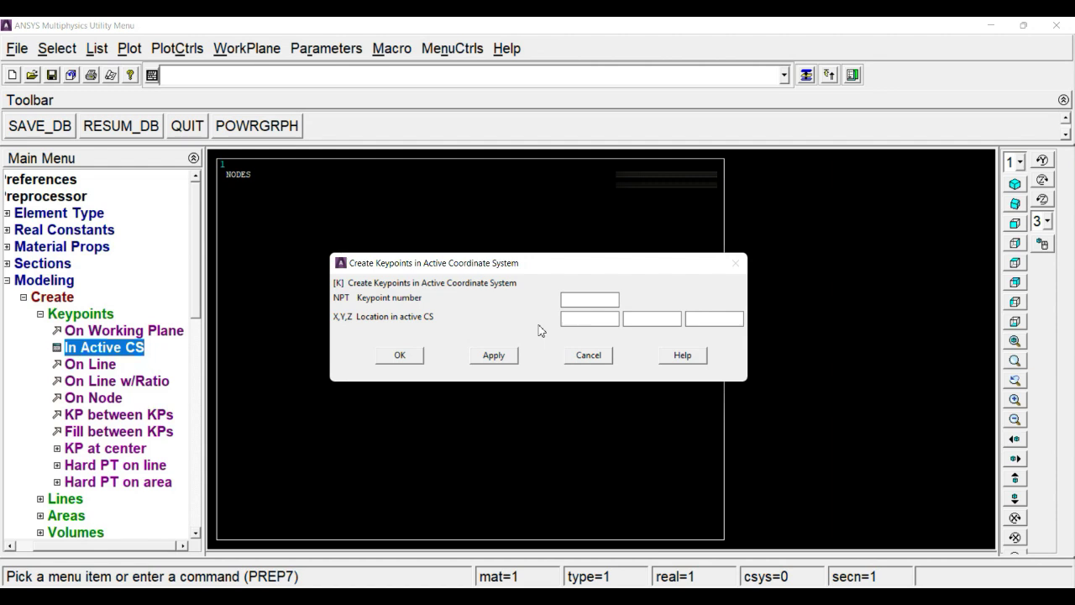
type("1")
left_click(491, 355)
Create keypoint 3 at X 200 and keypoint 2 midway between keypoints 1 and 3 on the X axis
left_click_drag(584, 299, 563, 300)
type("2")
left_click(489, 360)
left_click_drag(578, 299, 525, 301)
type("3")
left_click_drag(591, 320, 542, 328)
type("2")
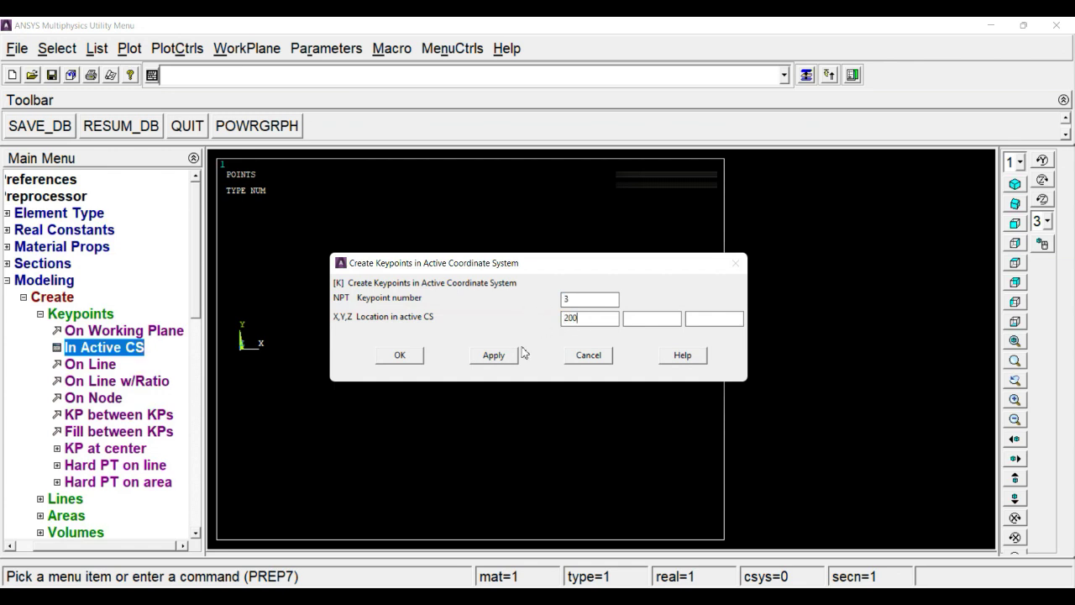
left_click(409, 356)
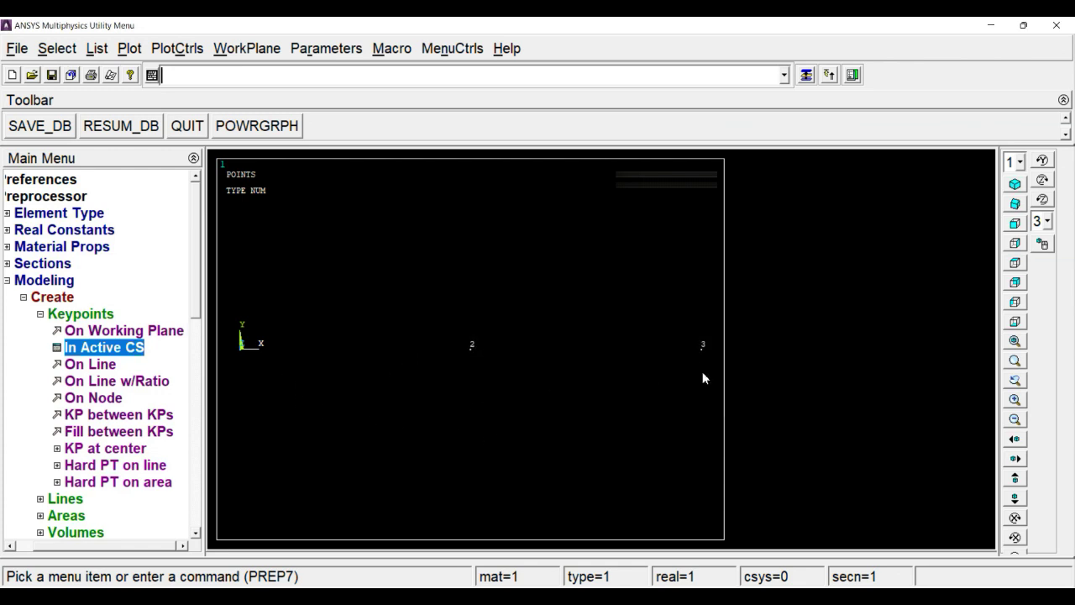
Create straight lines from keypoint 1 to keypoint 2 and from keypoint 2 to keypoint 3
double_click(84, 315)
left_click(92, 332)
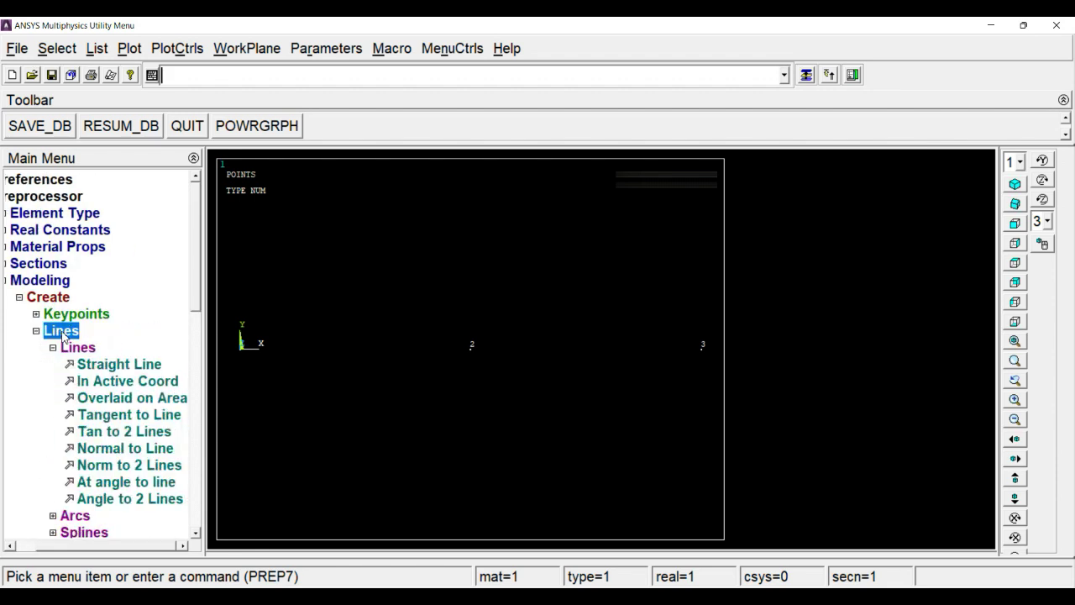
left_click(132, 365)
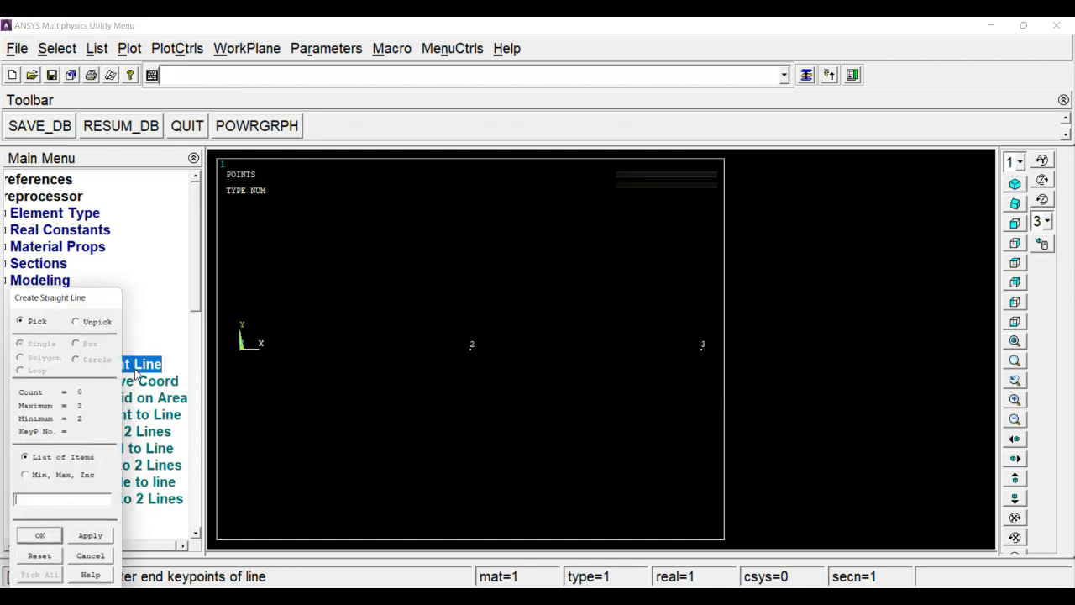
left_click(249, 383)
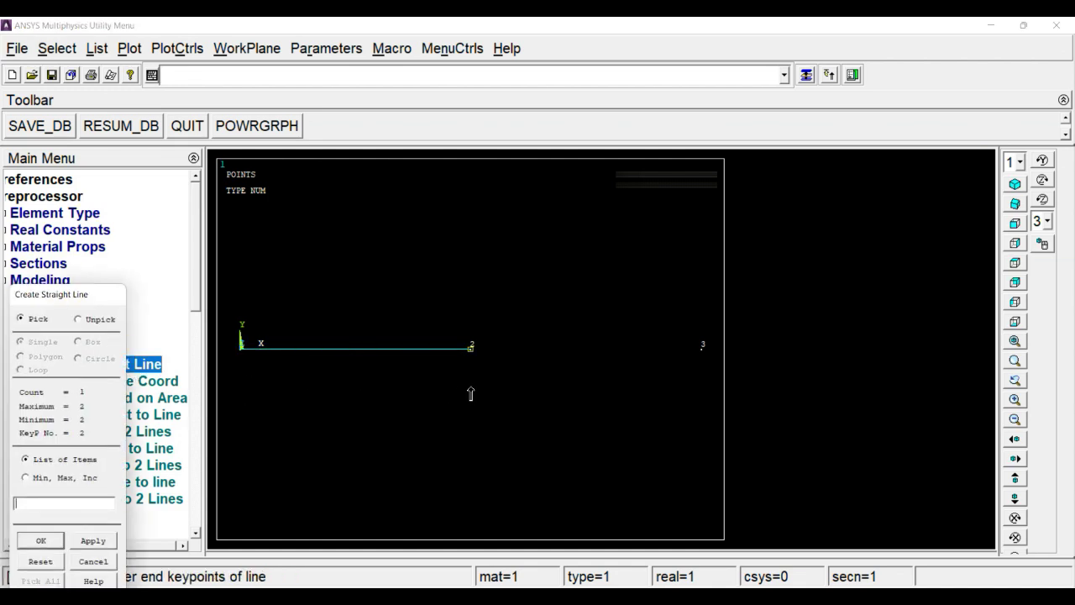
left_click(694, 390)
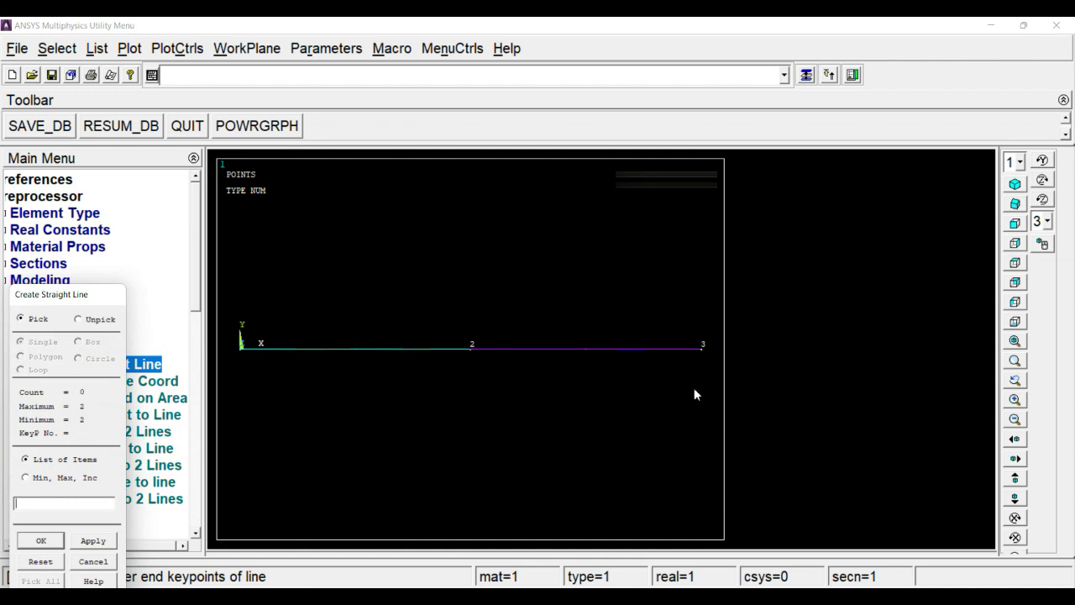
left_click(48, 540)
left_click(64, 333)
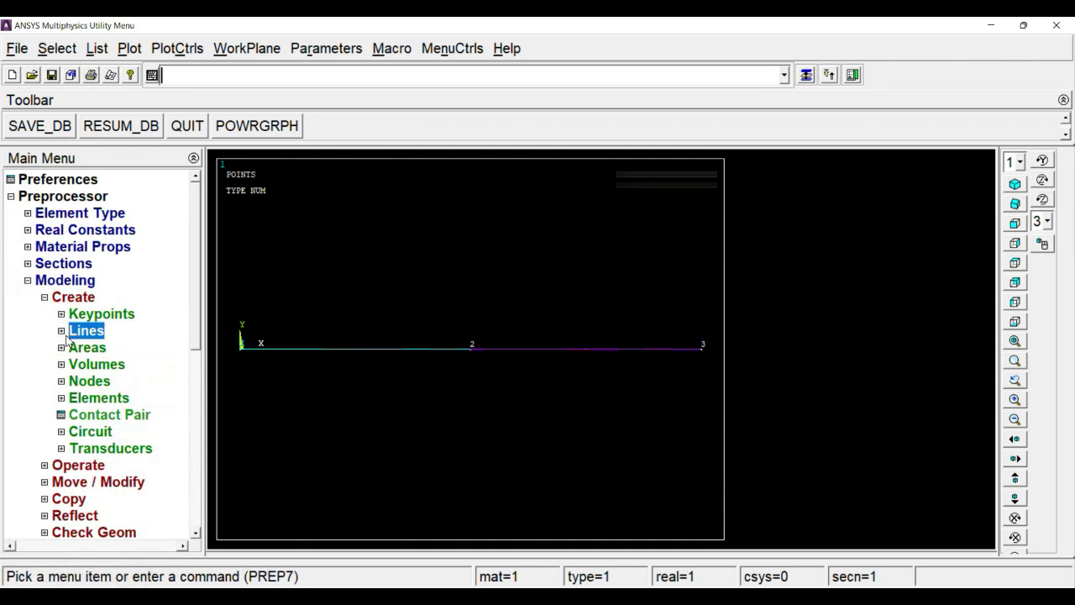
left_click(64, 299)
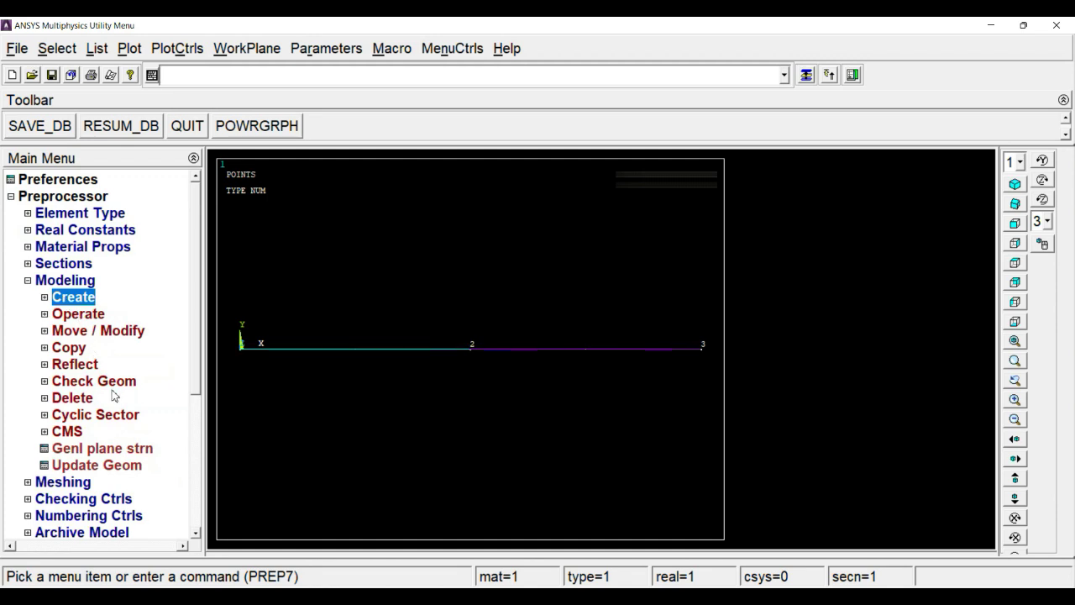
left_click(77, 283)
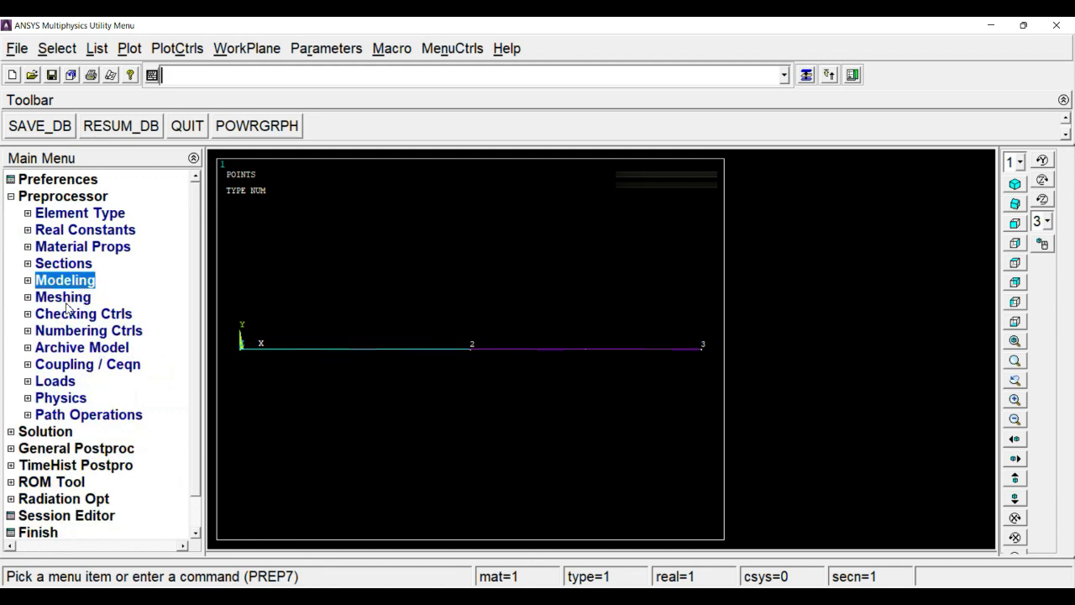
Assign material 1, element type 1 LINK180 and section 1 to the line between keypoints 1 and 2
left_click(71, 301)
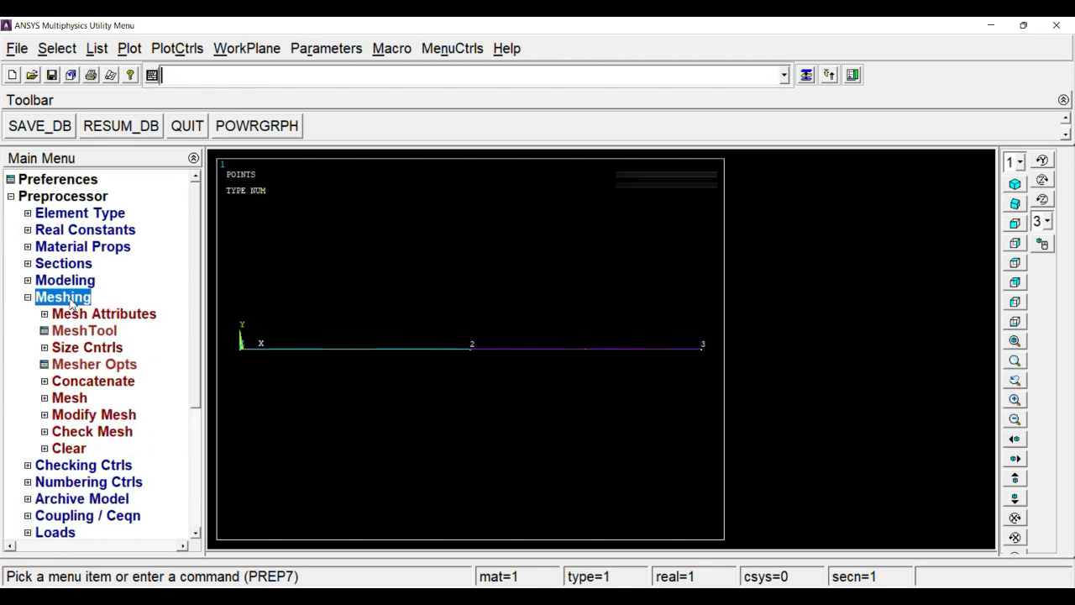
left_click(81, 316)
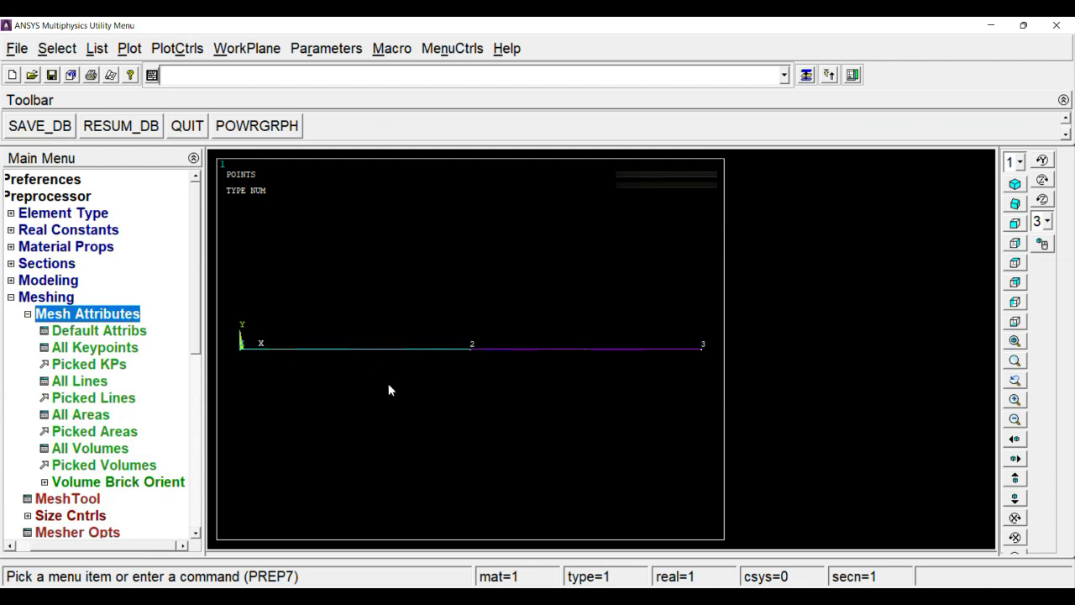
left_click(105, 400)
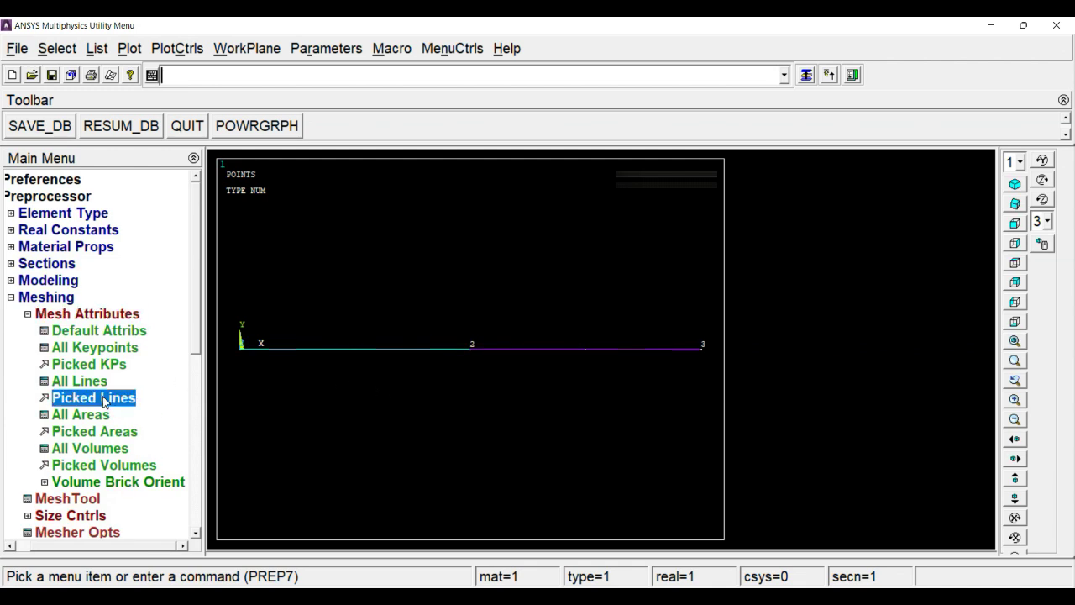
left_click(339, 374)
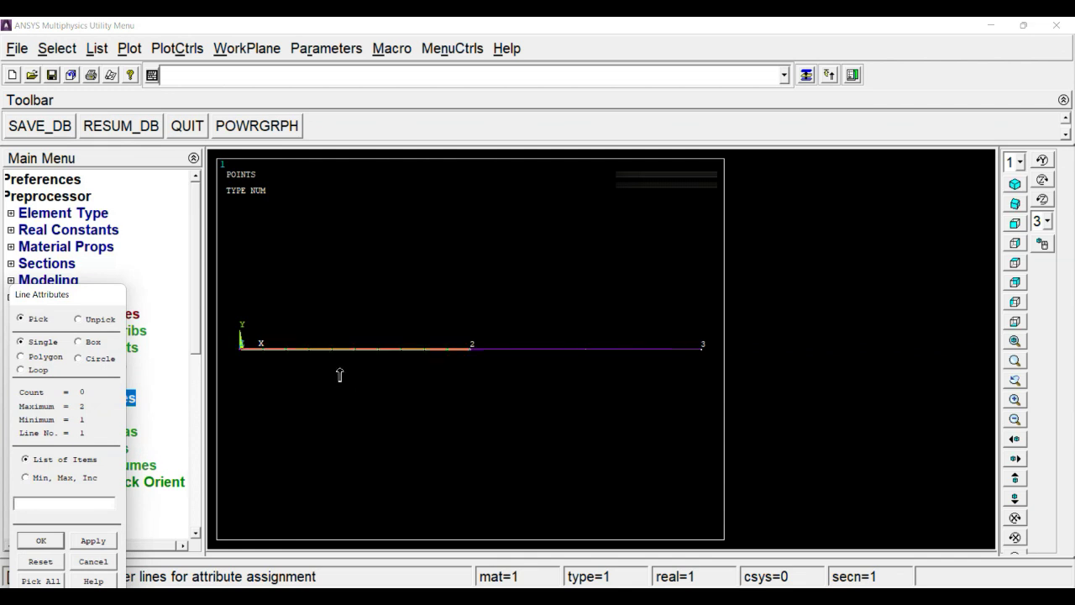
left_click(79, 543)
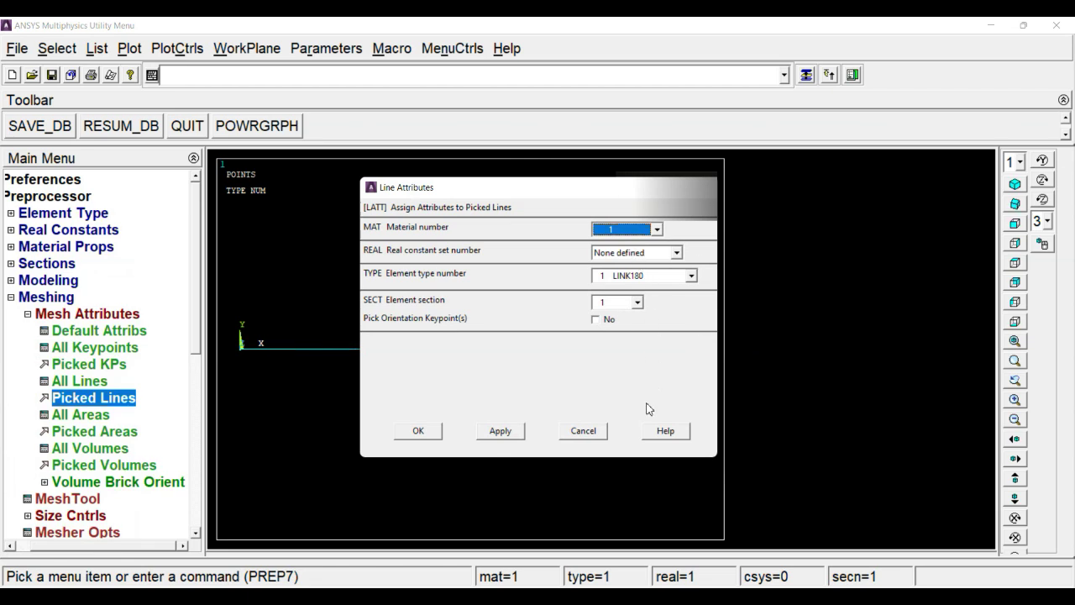
left_click(514, 431)
Assign material 2, element type 1 LINK180 and section 2 to the line between keypoints 2 and 3
left_click(555, 385)
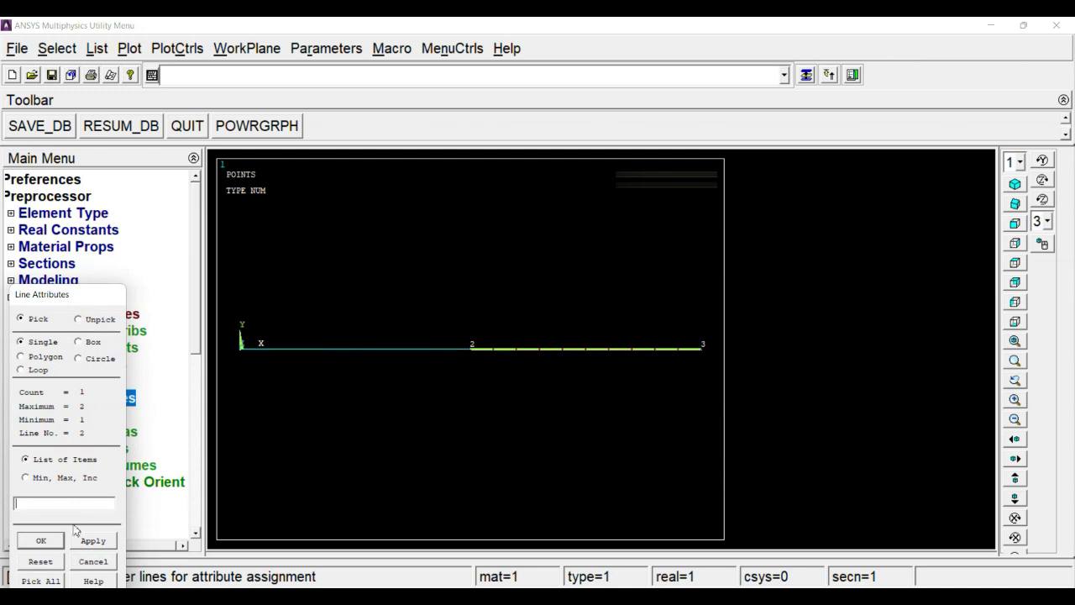
left_click(39, 542)
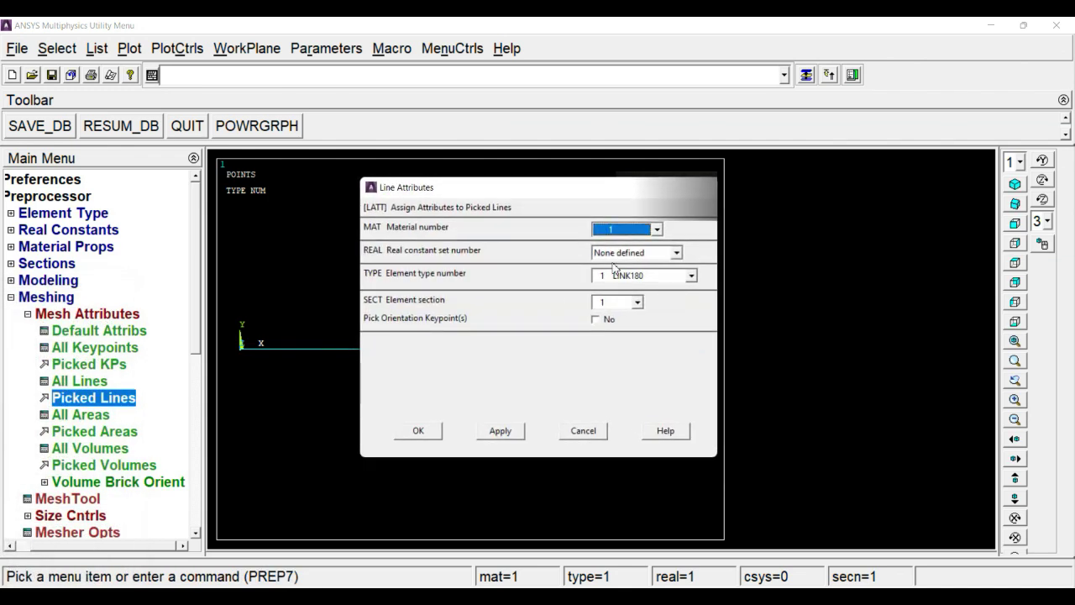
left_click(626, 228)
left_click(622, 252)
left_click(632, 304)
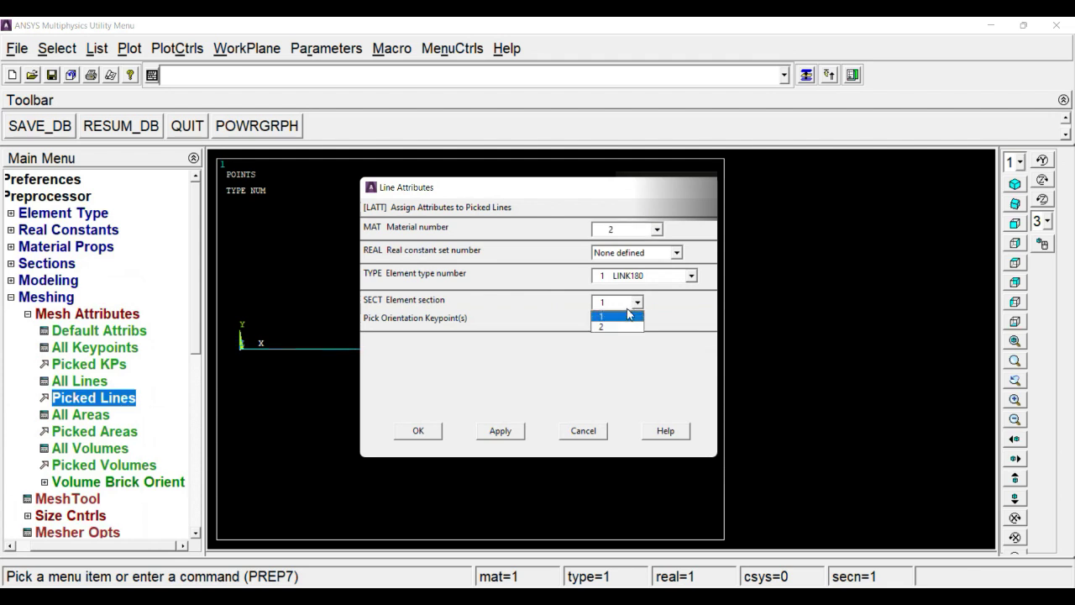
left_click(622, 329)
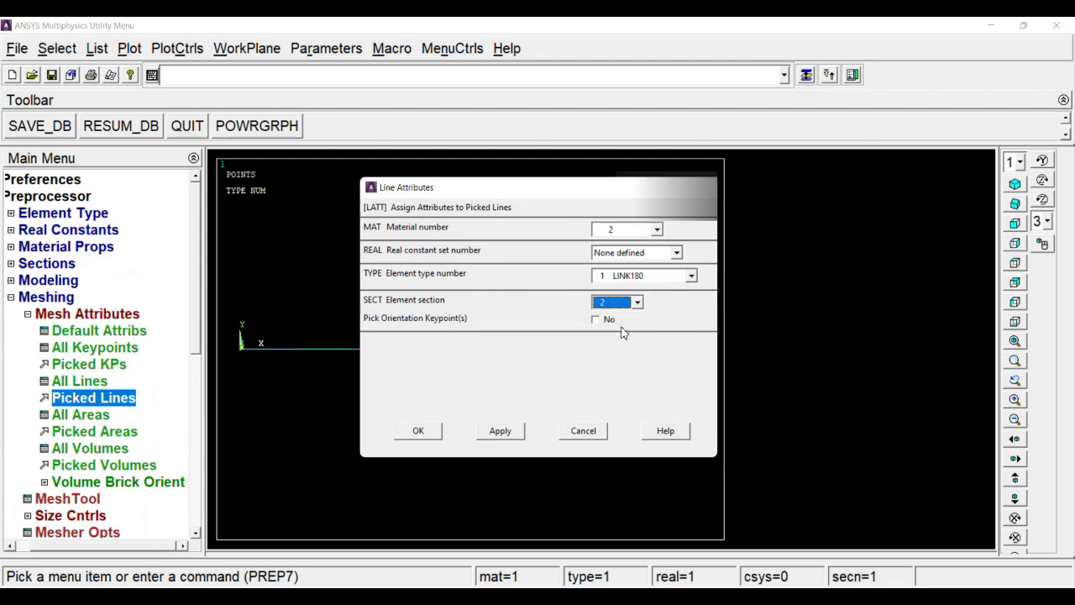
left_click(430, 433)
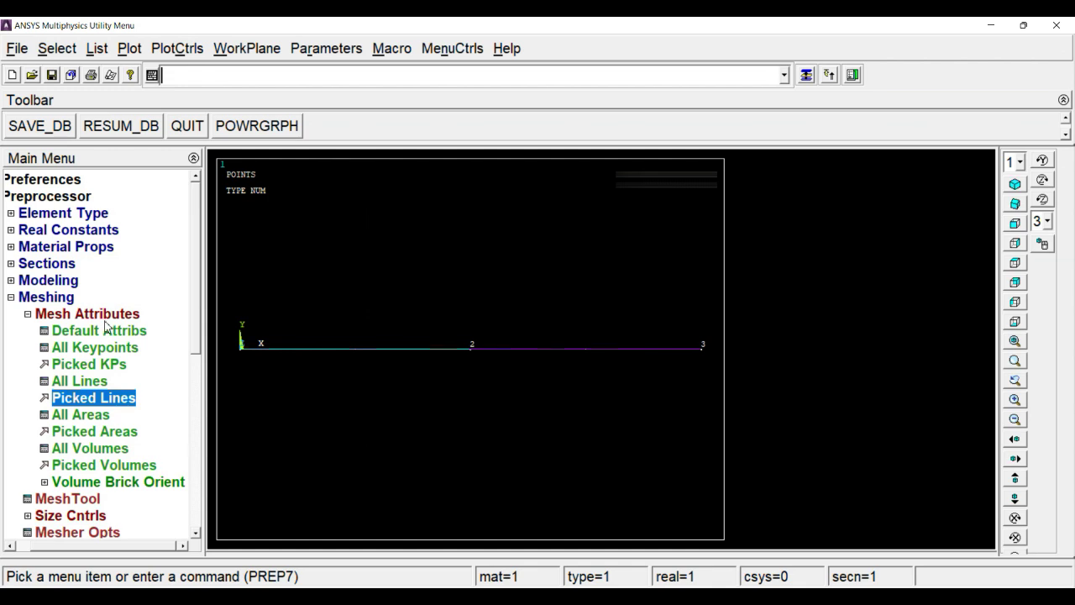
left_click(106, 317)
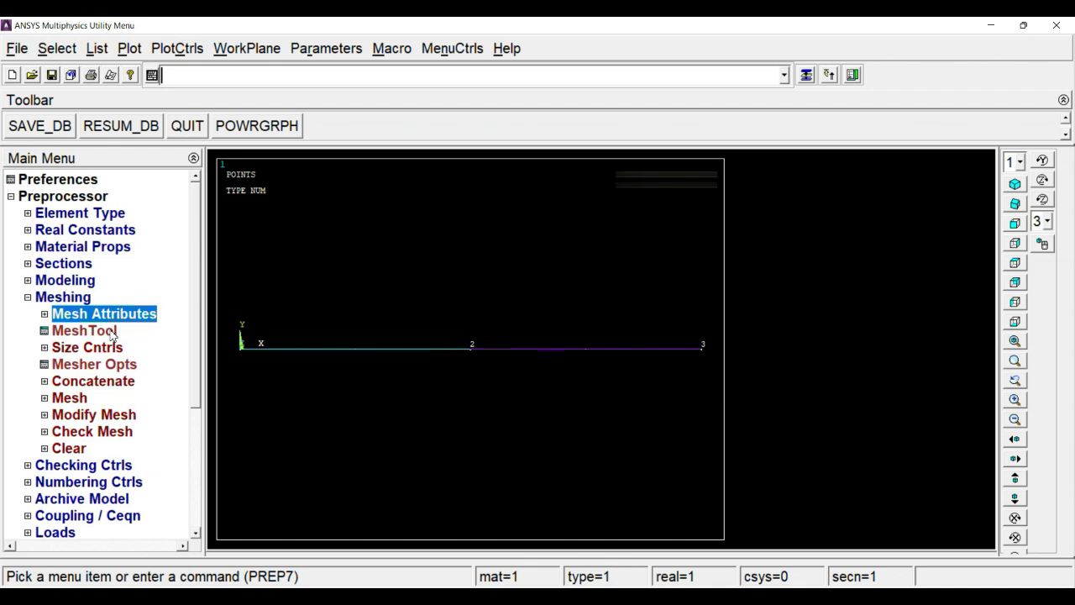
Set the number of element divisions to 10 on both lines with the MeshTool
left_click(84, 331)
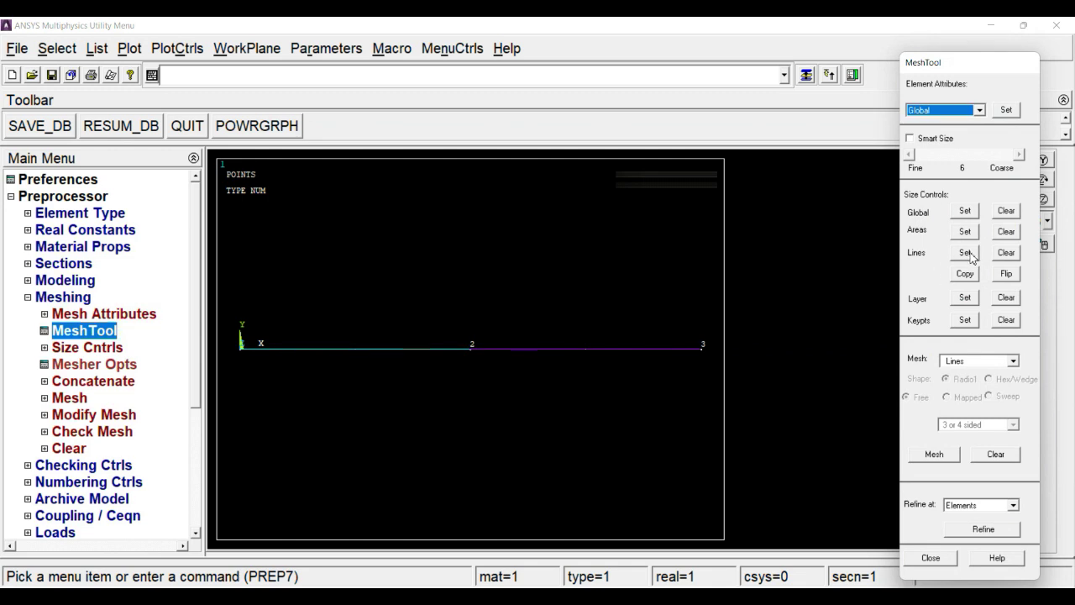
left_click(966, 252)
left_click(362, 356)
left_click(521, 376)
left_click(59, 540)
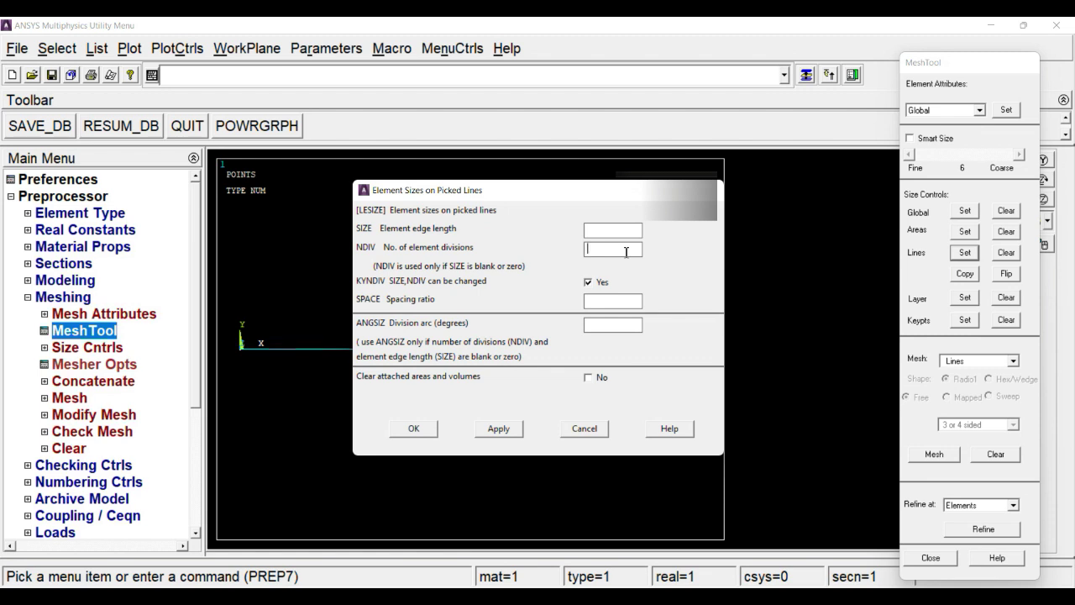
type("10")
left_click(413, 428)
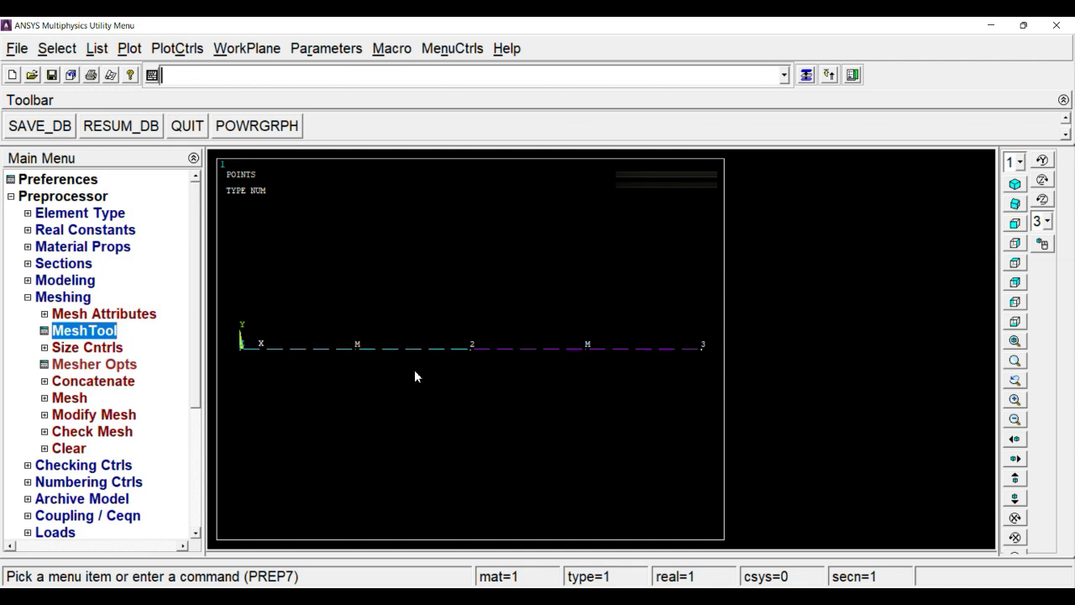
Mesh both lines of the bar with the MeshTool
left_click(806, 76)
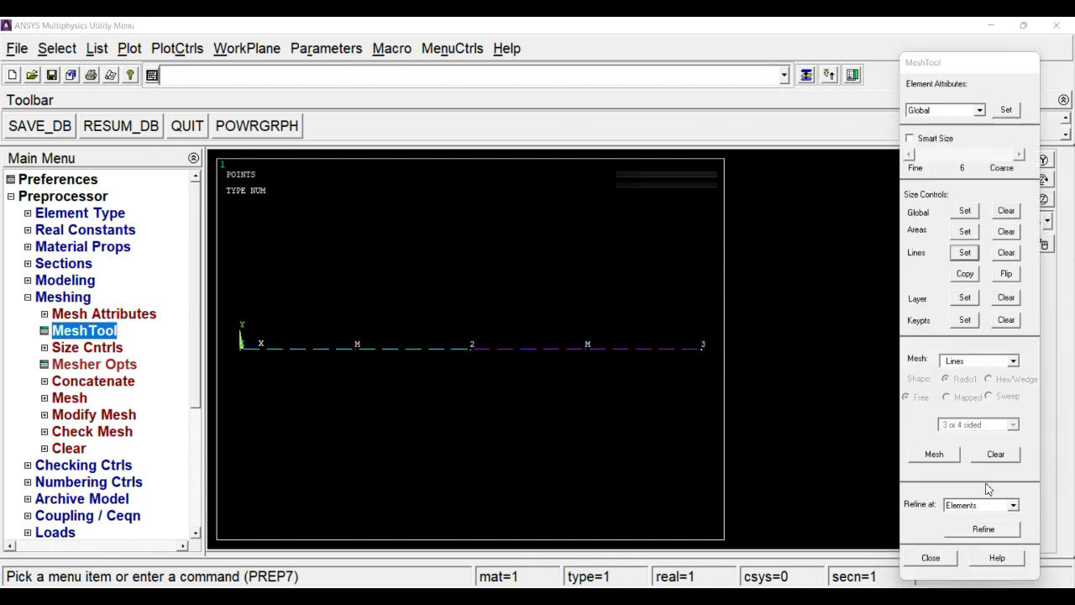
left_click(932, 454)
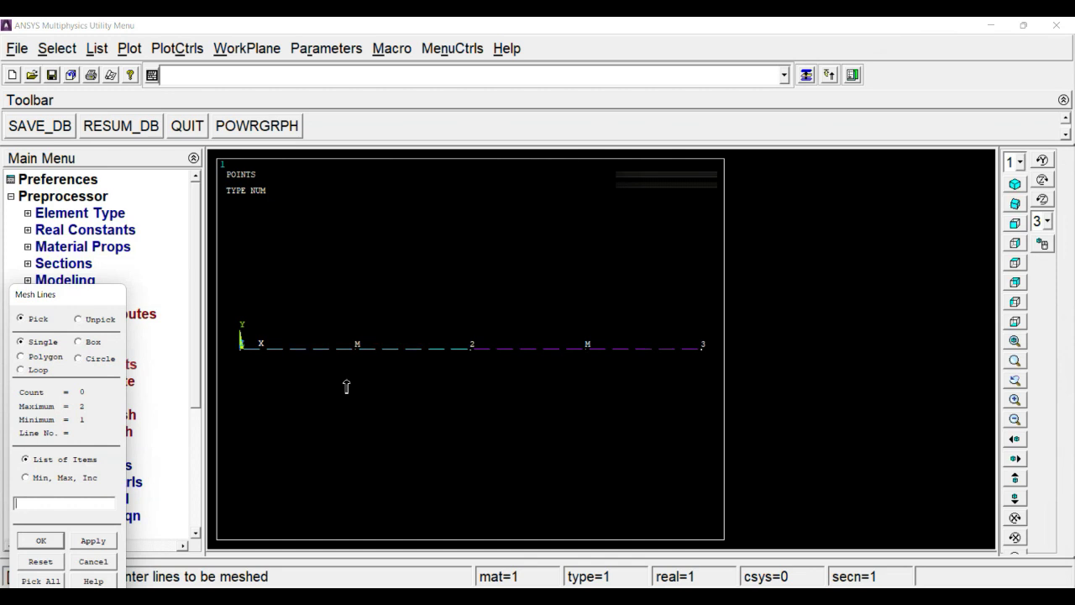
left_click(346, 386)
left_click(516, 385)
left_click(42, 542)
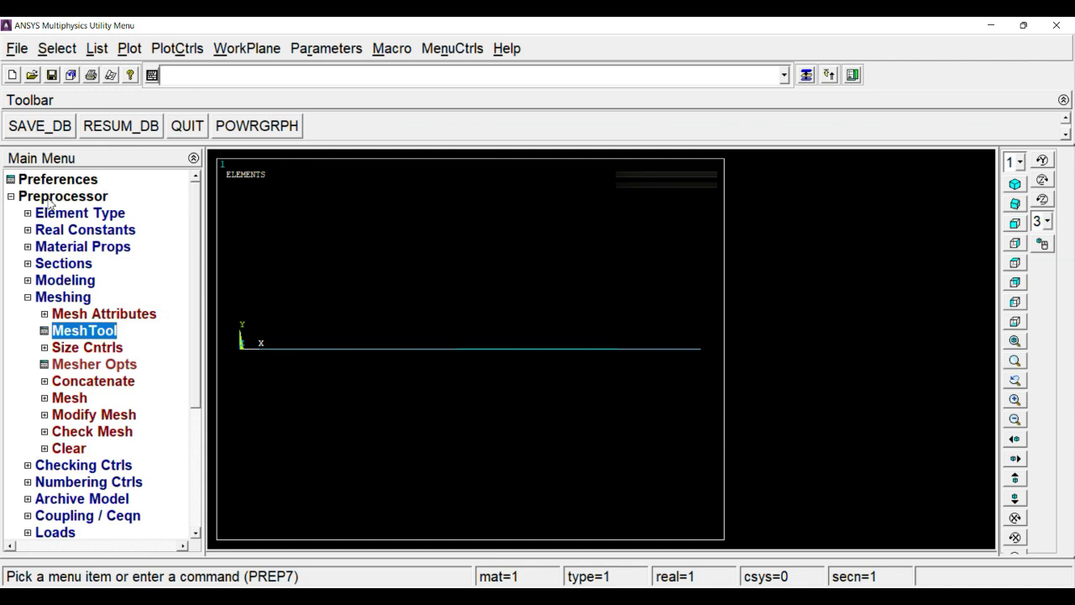
Constrain all degrees of freedom at keypoint 1 with a constant displacement value of 0
left_click(74, 298)
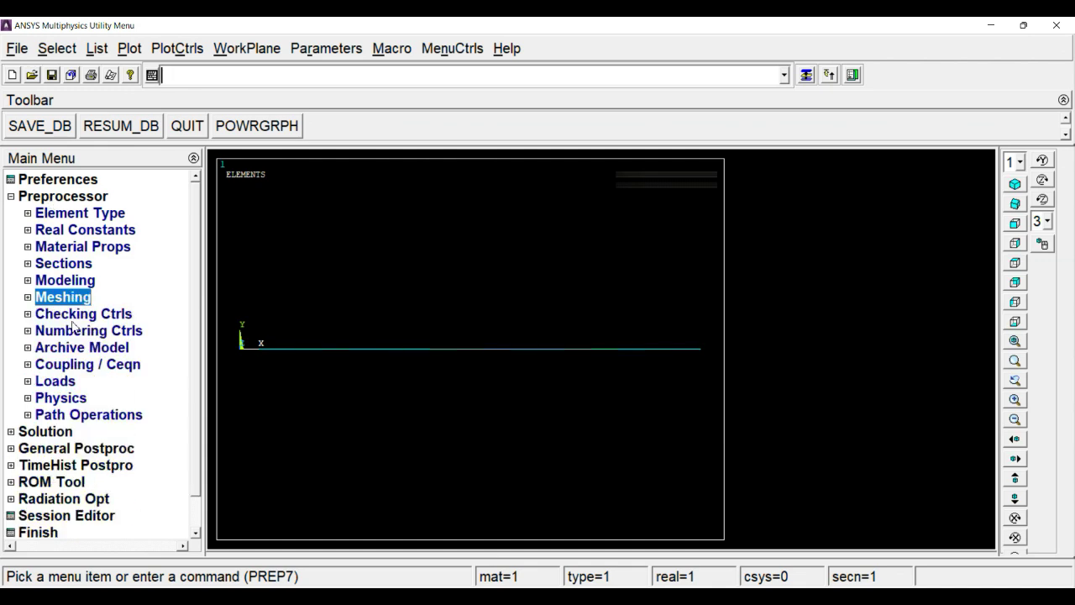
left_click(59, 384)
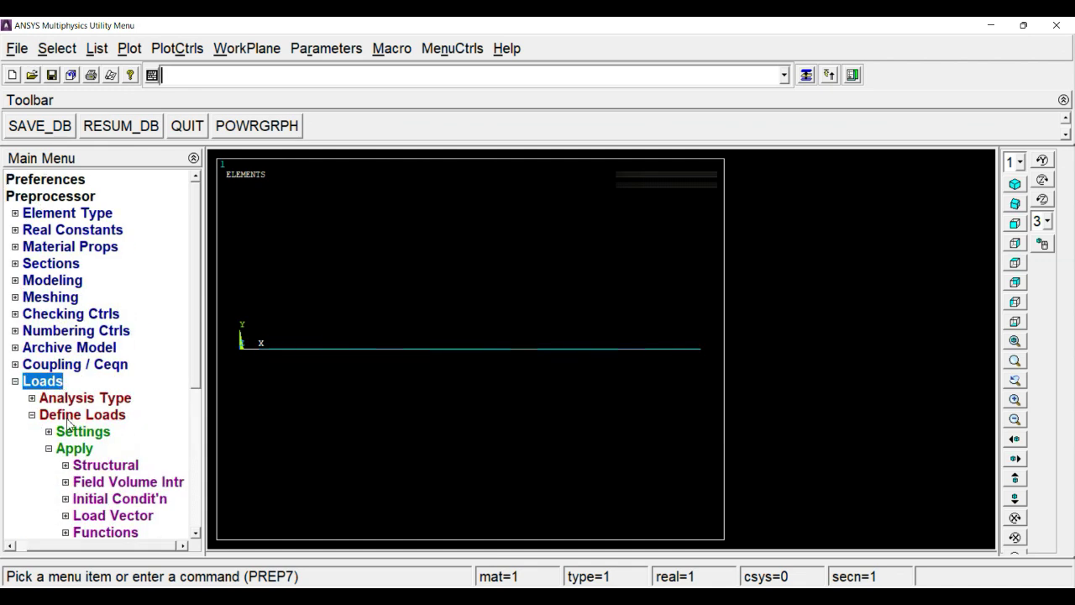
left_click(66, 416)
left_click(66, 416)
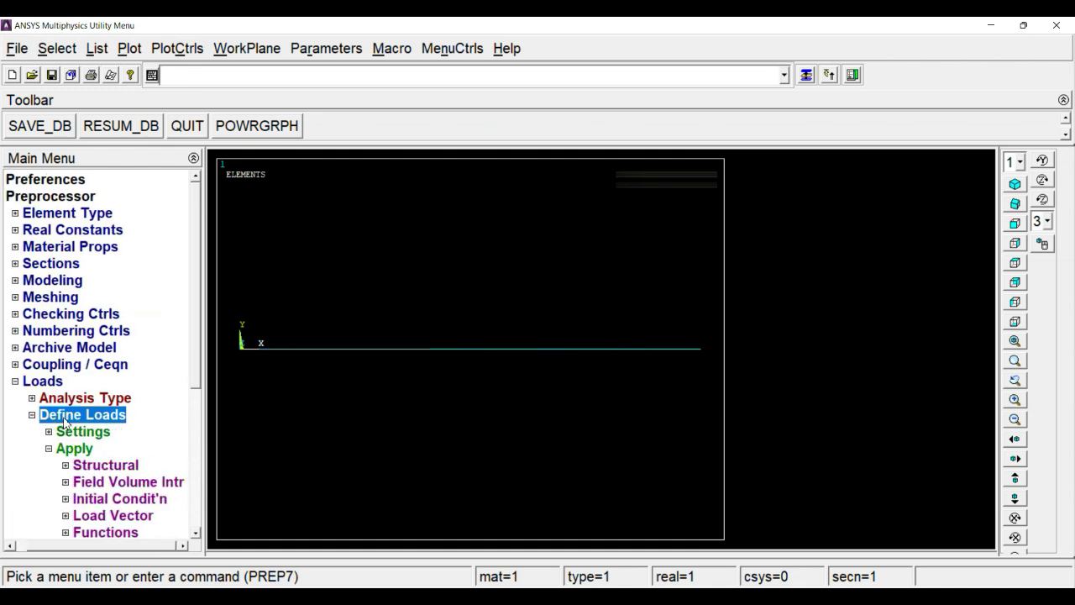
left_click(98, 466)
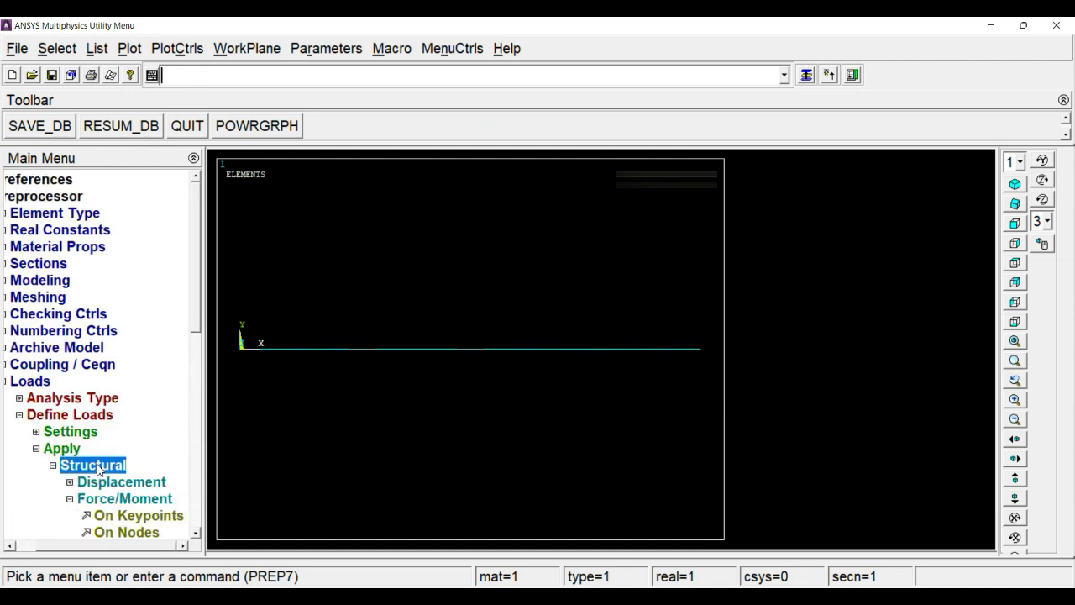
left_click(72, 500)
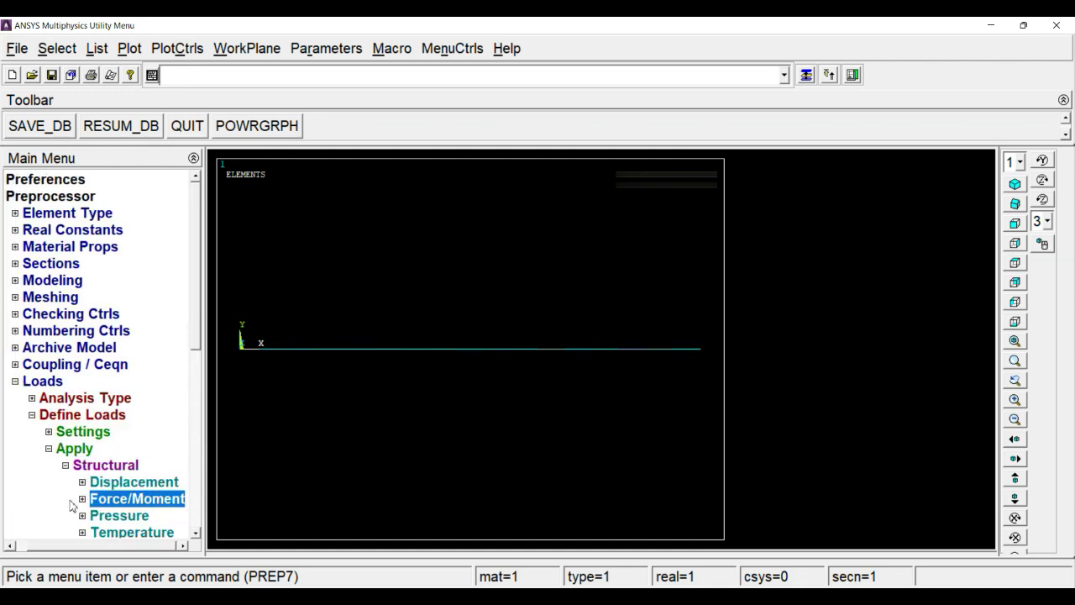
left_click(157, 487)
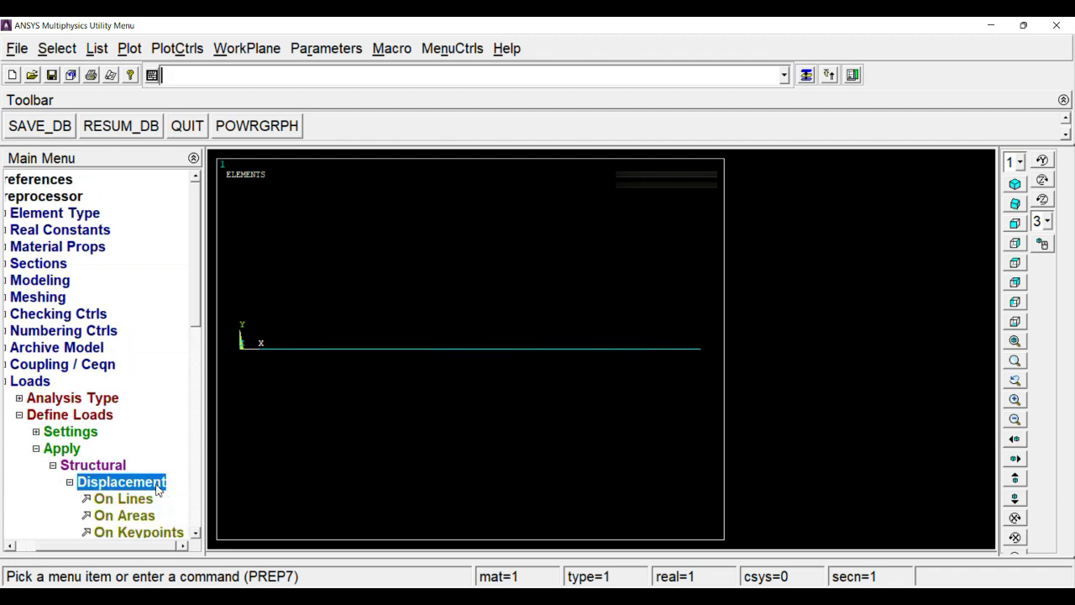
scroll(194, 329, "down", 1)
scroll(194, 329, "down", 1)
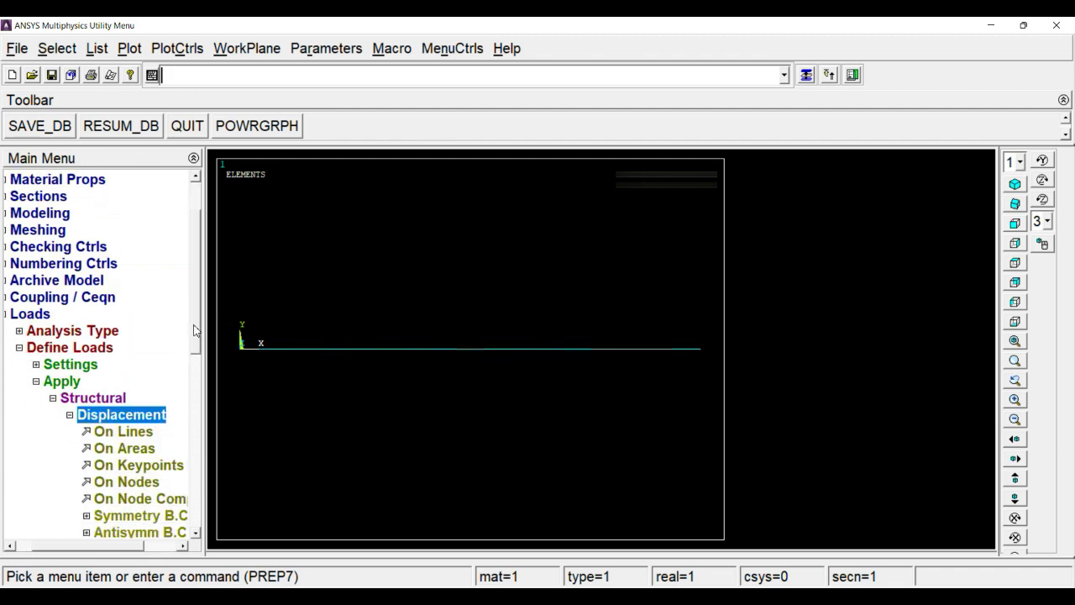
left_click(151, 466)
left_click(228, 367)
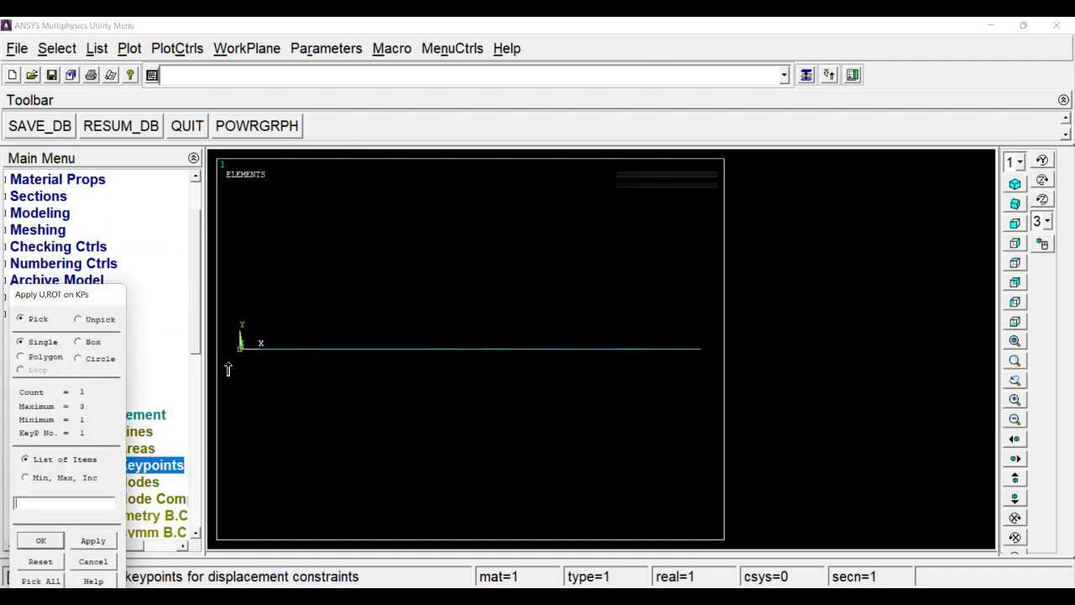
left_click(41, 540)
left_click(622, 249)
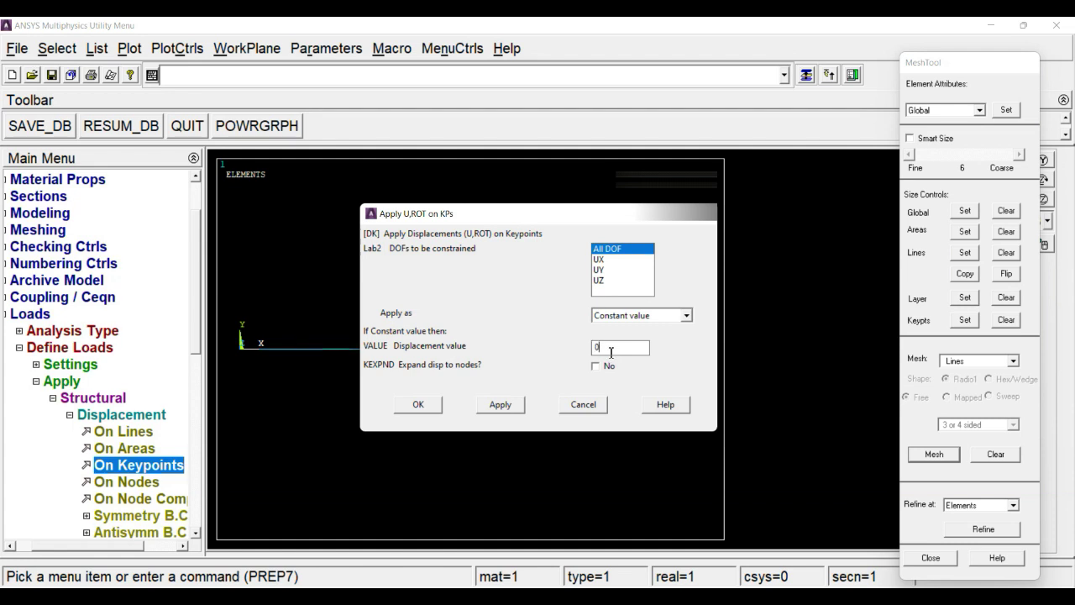
left_click(420, 407)
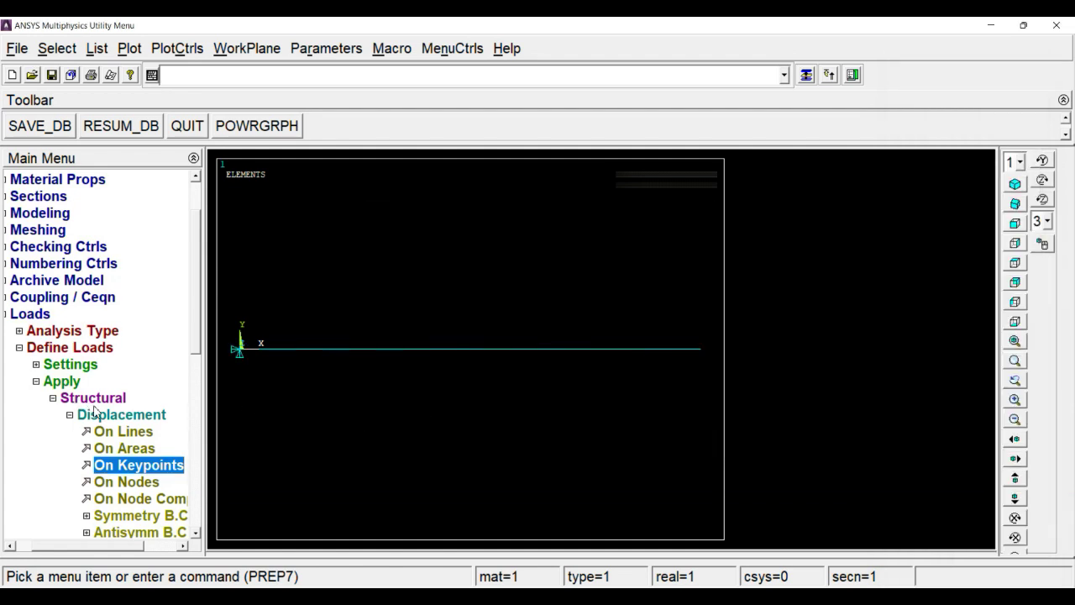
Apply a constant force of 100000 in the FX direction on keypoint 3 at the bar's free end
left_click(119, 414)
left_click(109, 398)
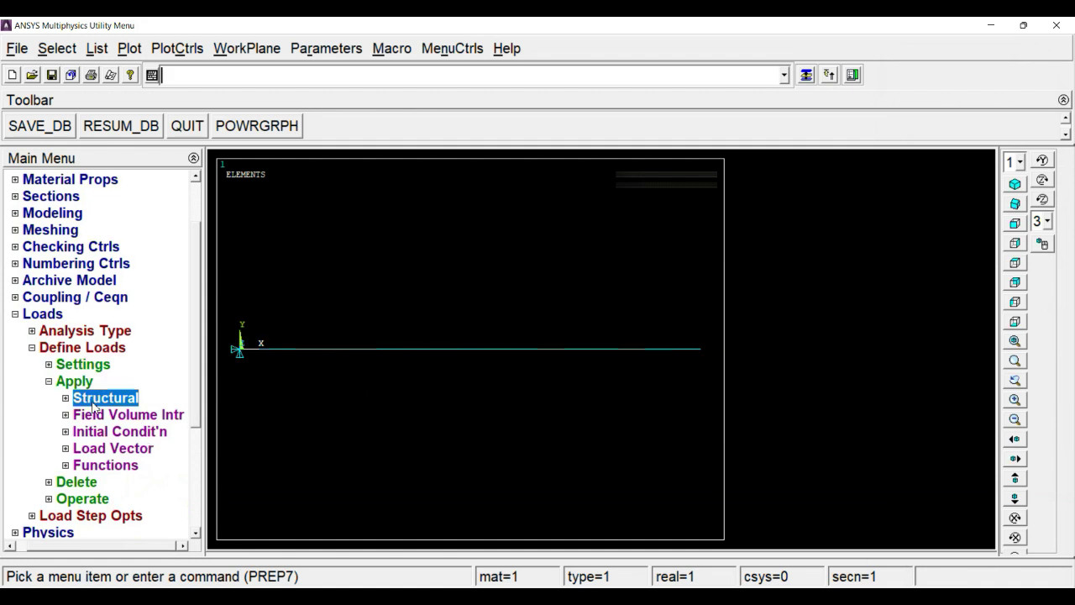
left_click(98, 400)
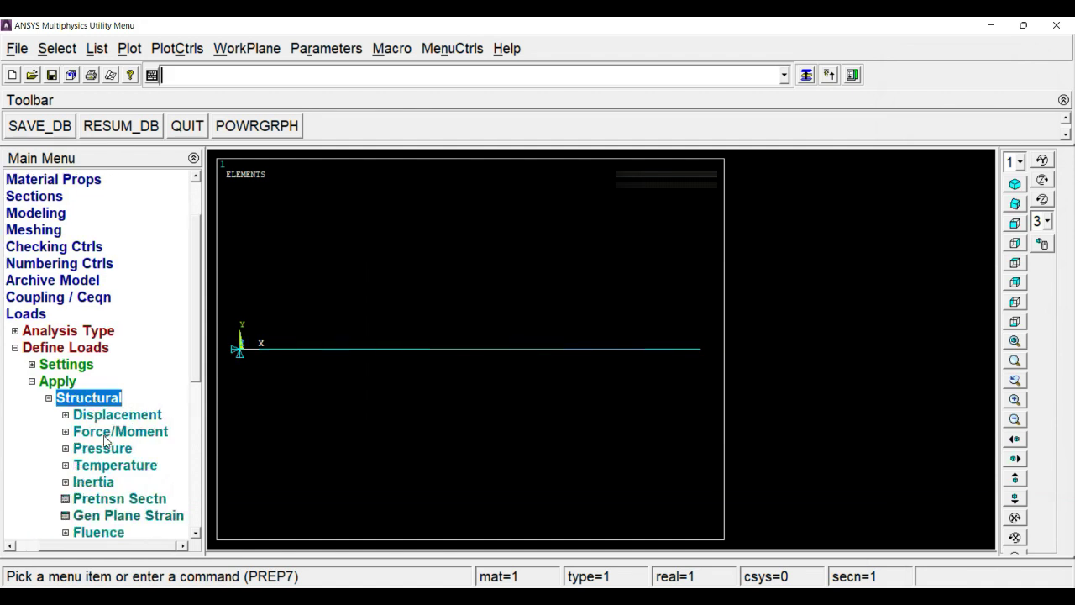
left_click(104, 435)
left_click(87, 451)
left_click(700, 349)
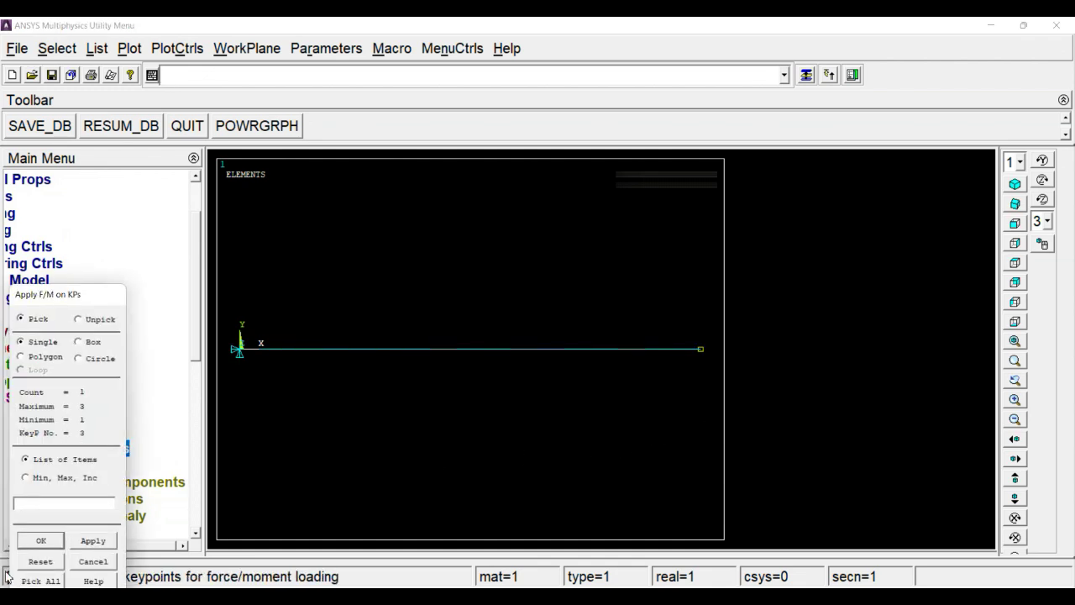
left_click(37, 539)
left_click(631, 334)
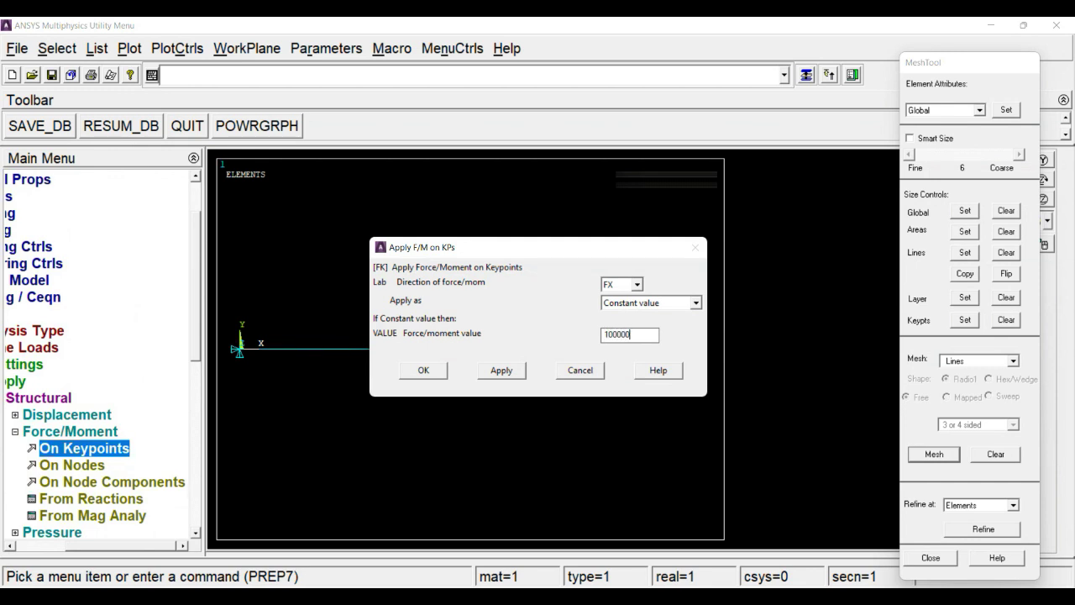
left_click(423, 370)
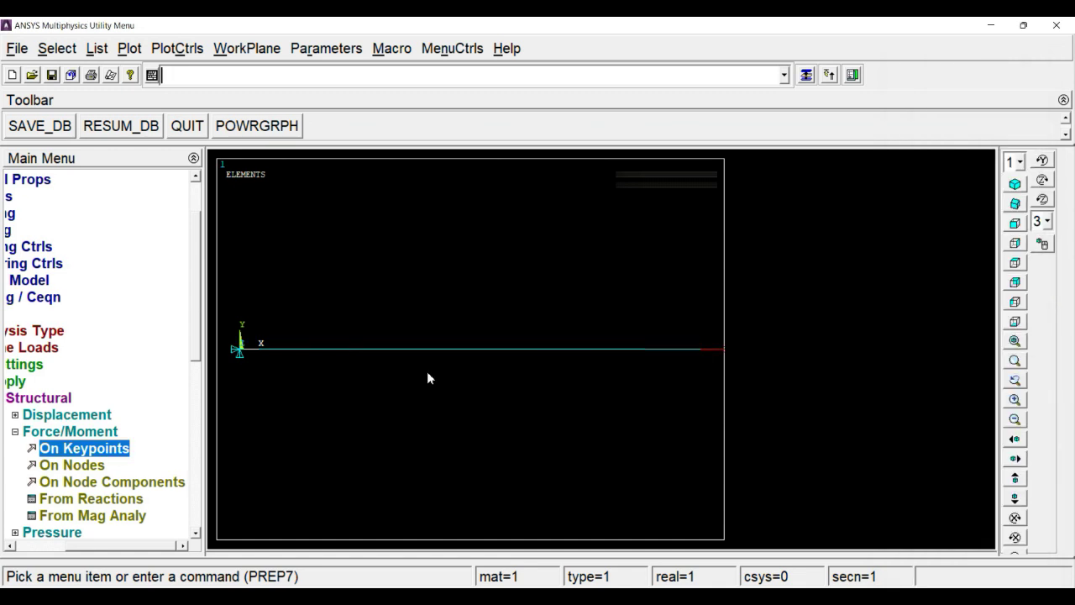
Solve the current load step and close the solution note and the status listing
left_click(33, 432)
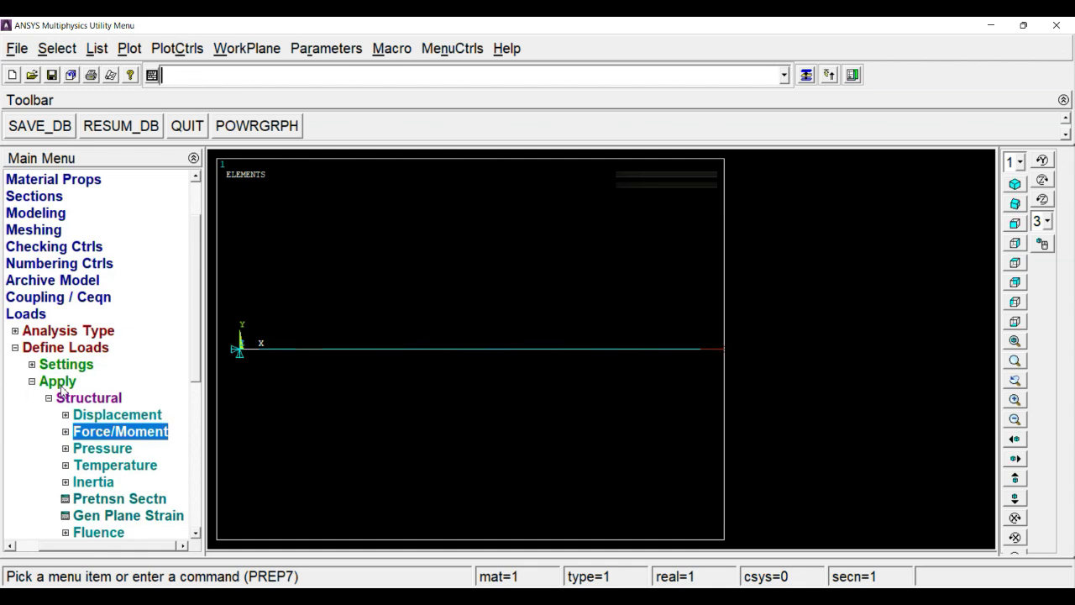
left_click(91, 399)
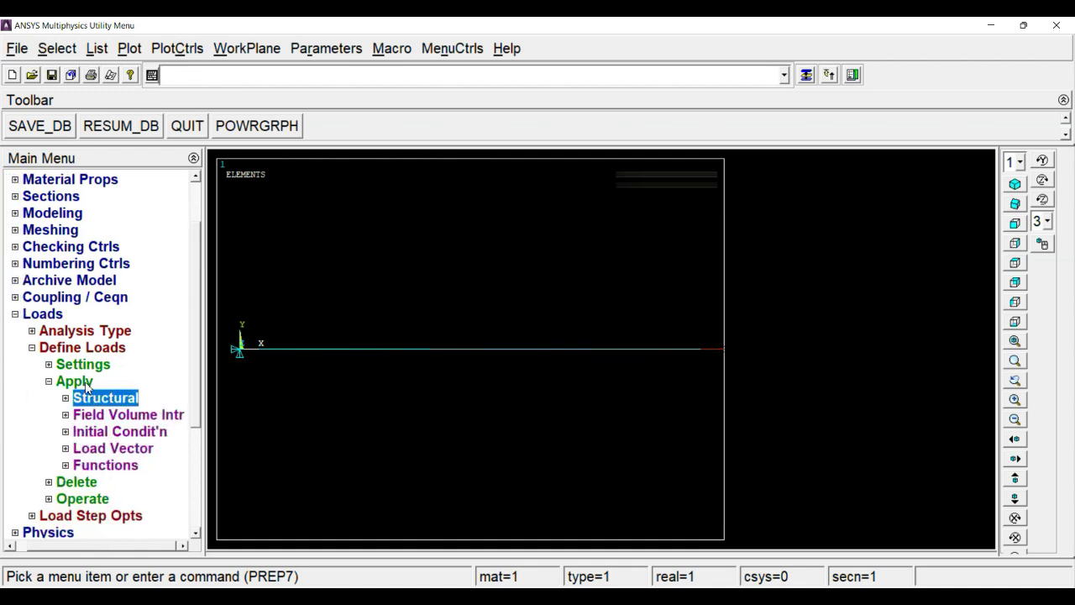
left_click(84, 383)
left_click(71, 317)
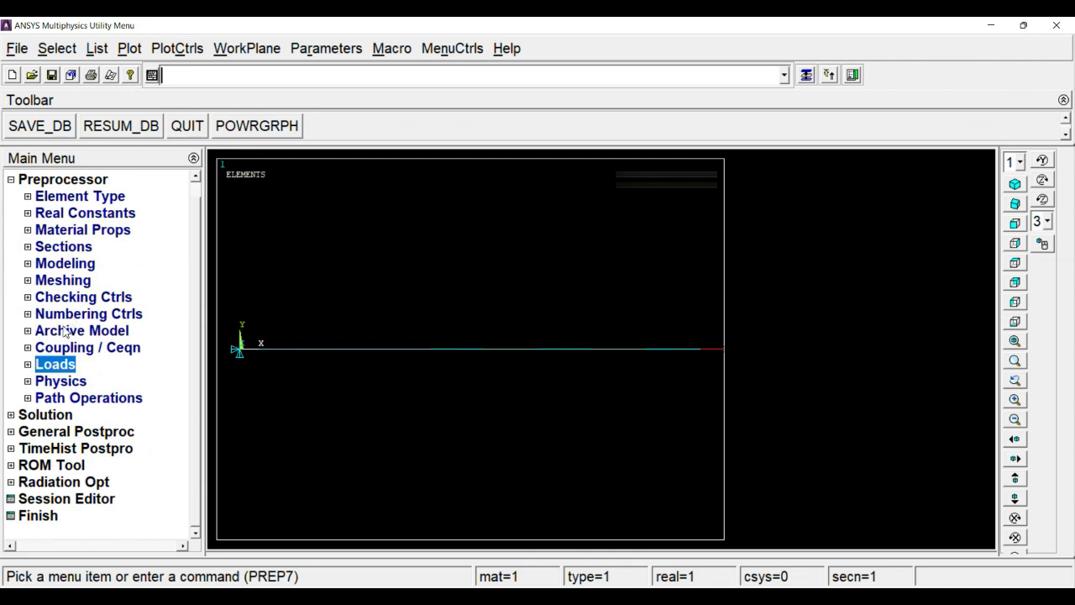
left_click(28, 415)
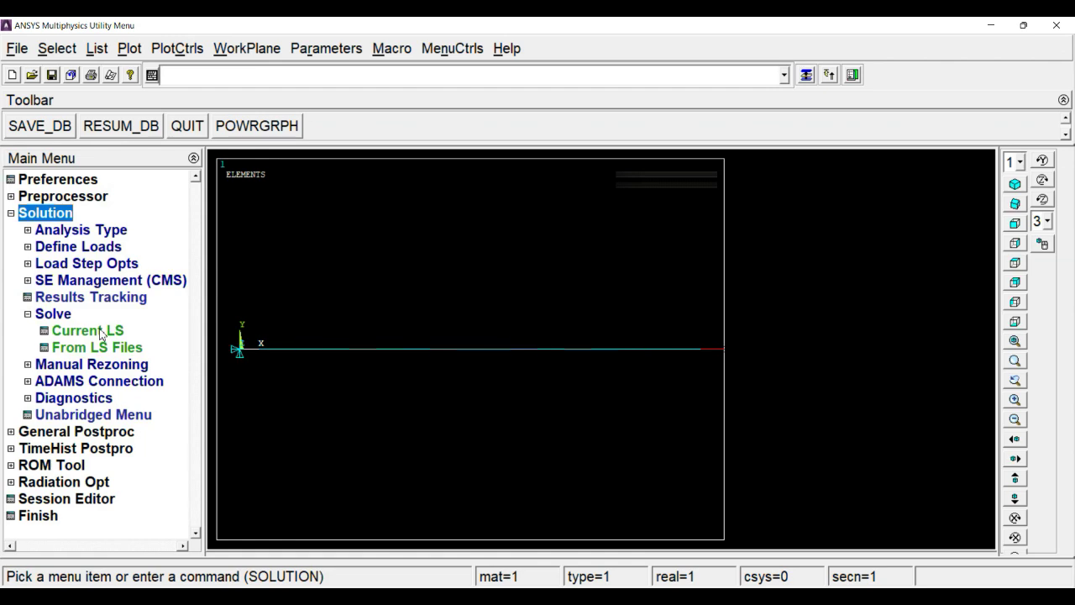
left_click(101, 334)
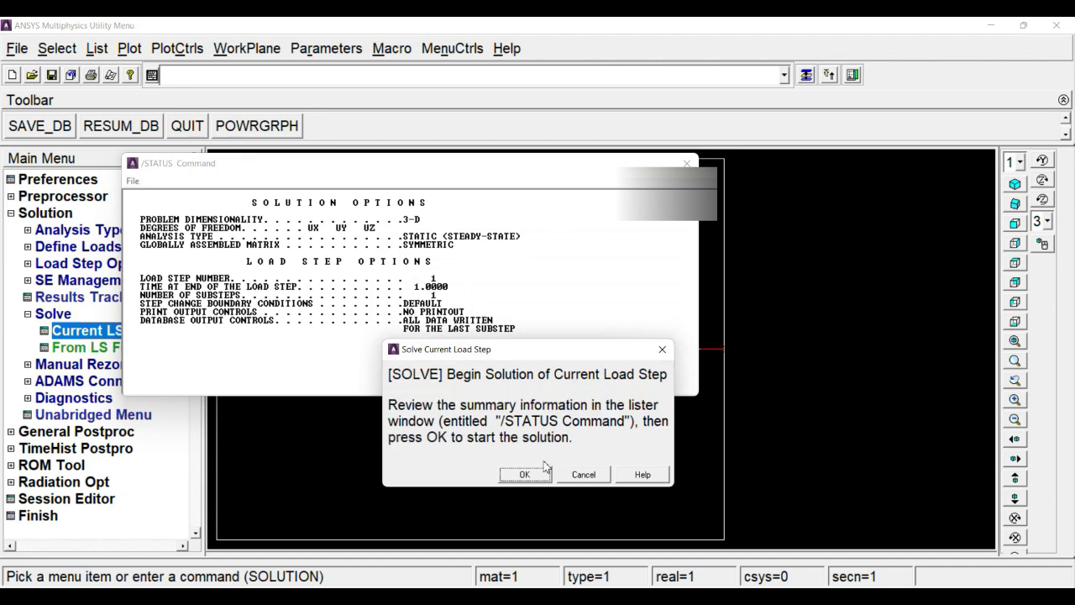
left_click(535, 478)
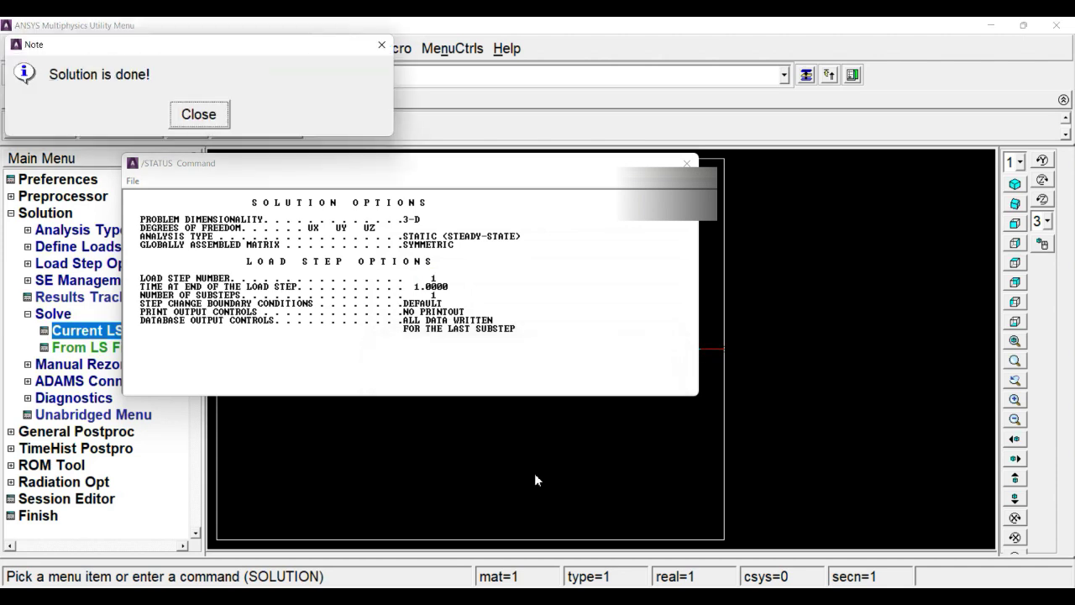
left_click(200, 115)
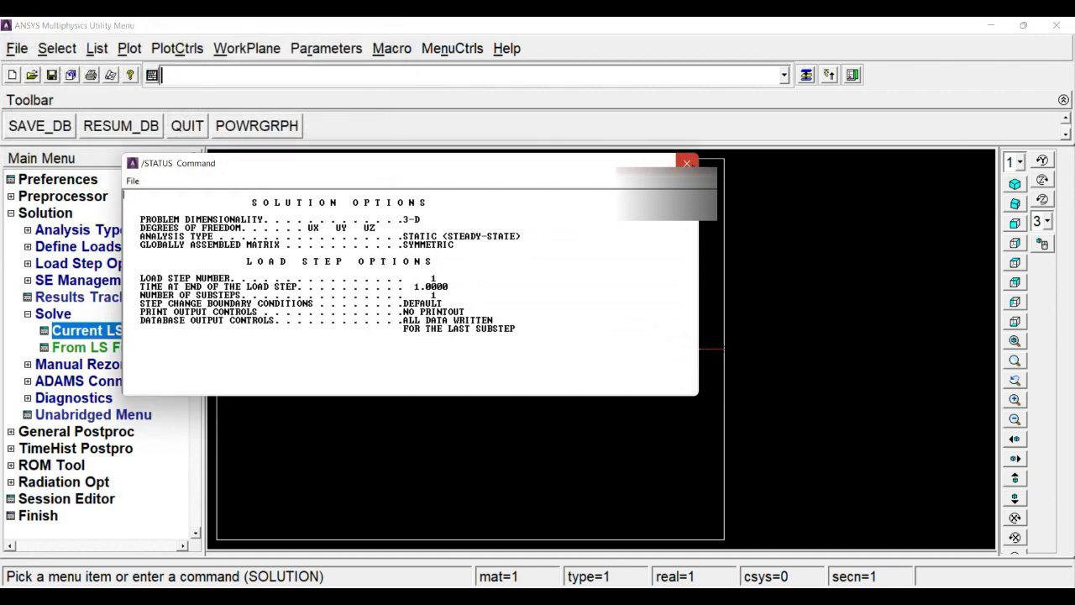
left_click(687, 163)
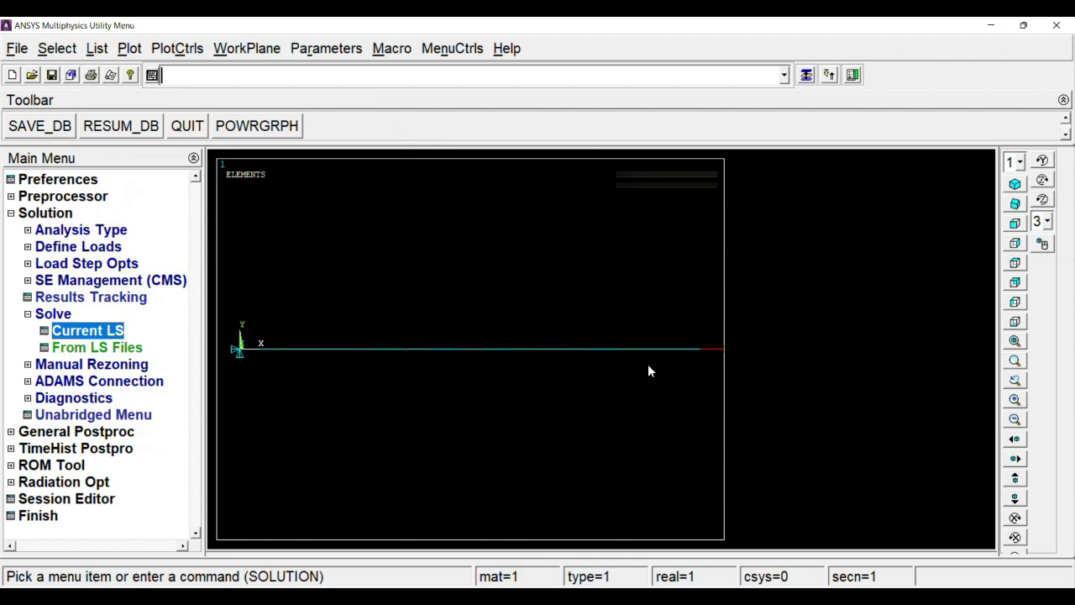
Plot the nodal solution contour of the displacement vector sum with the deformed shape only
left_click(42, 217)
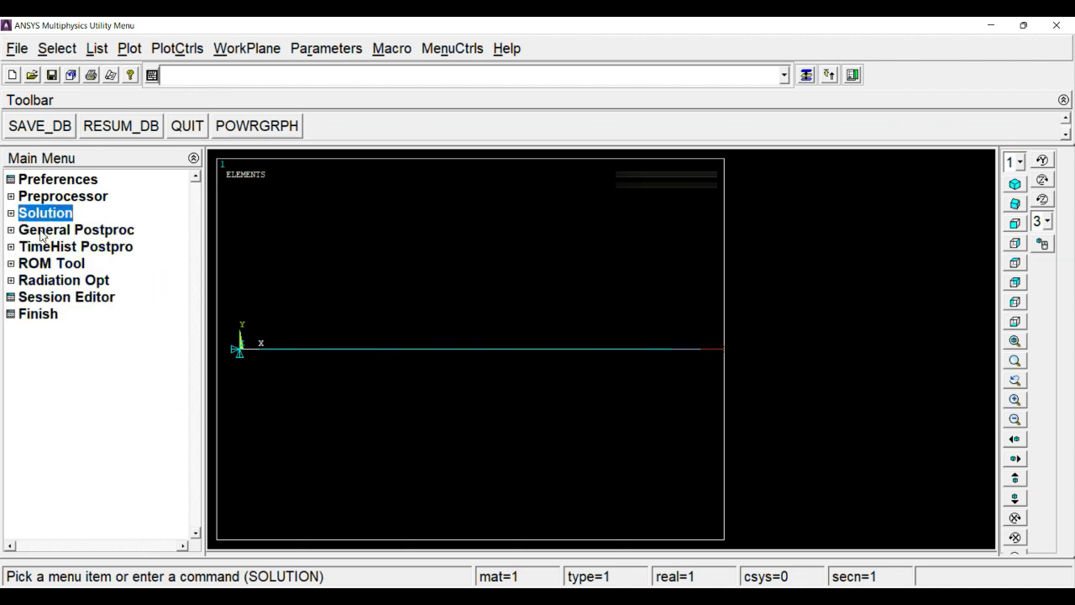
left_click(42, 232)
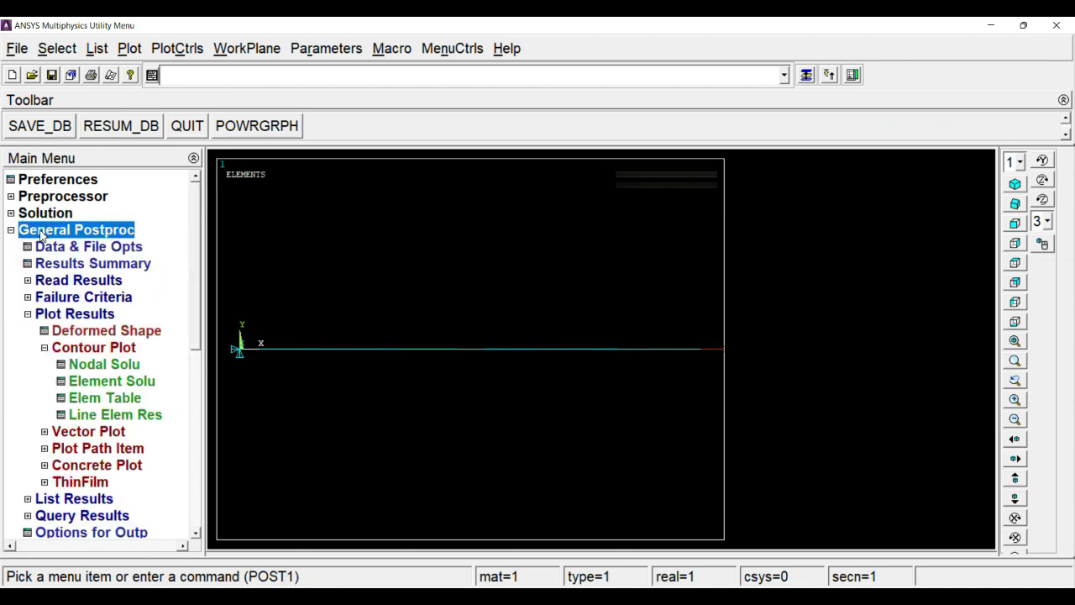
left_click(54, 316)
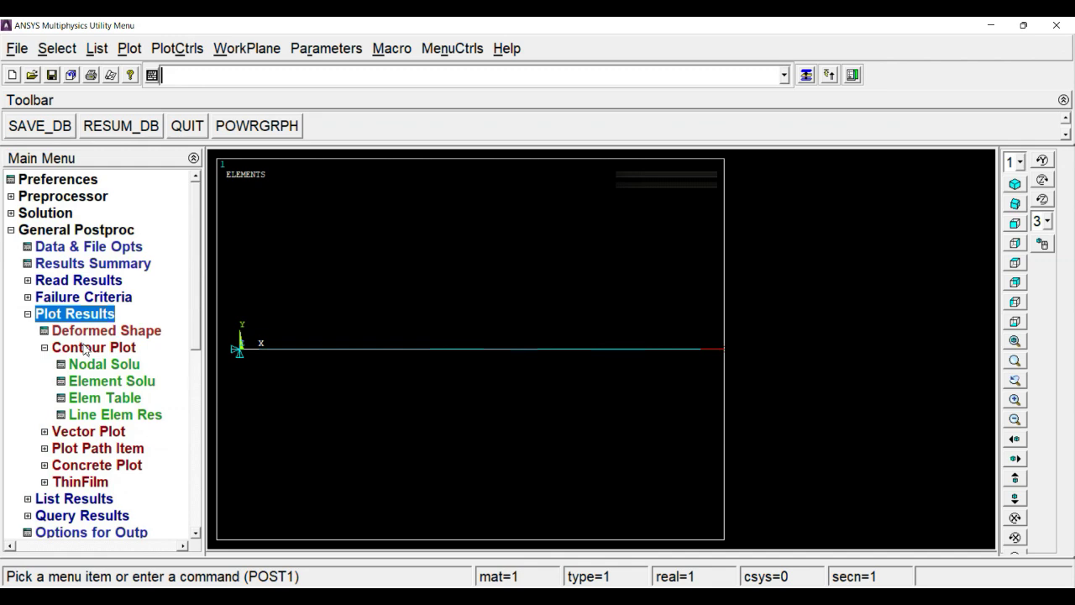
left_click(94, 365)
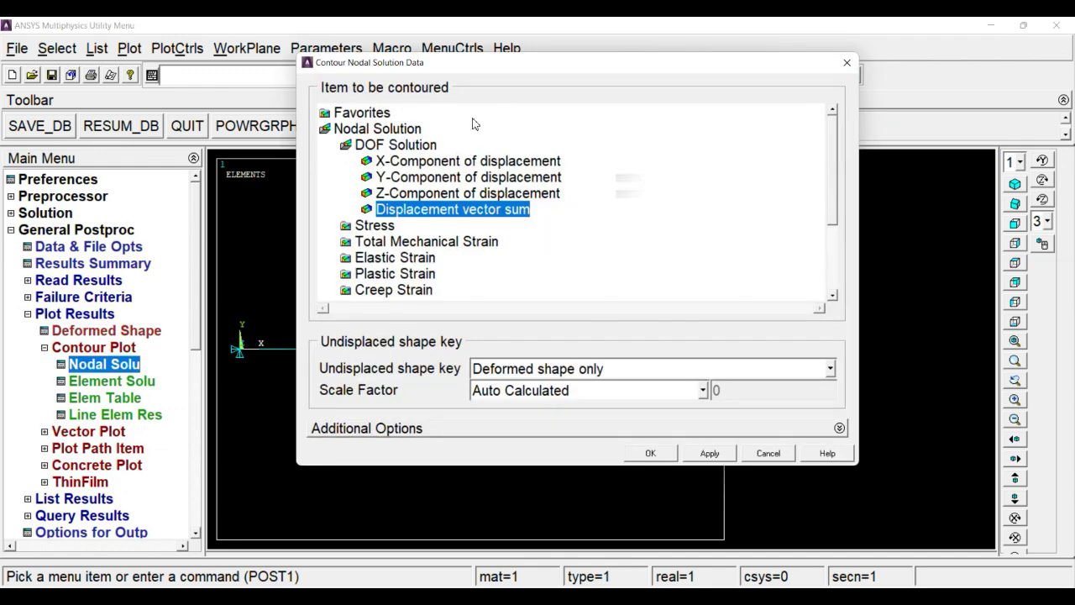
left_click(396, 147)
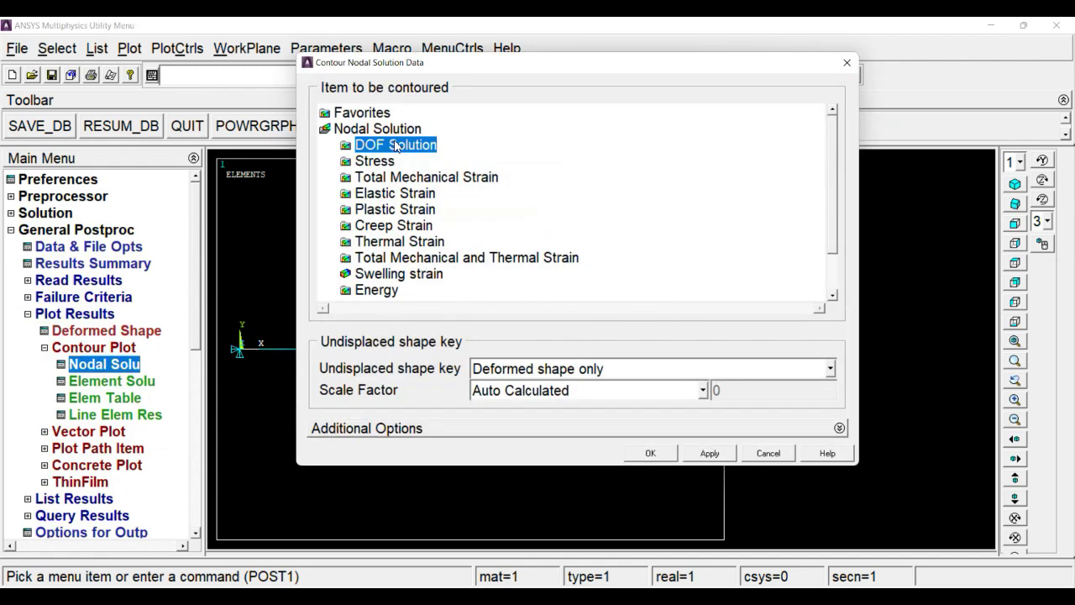
left_click(396, 147)
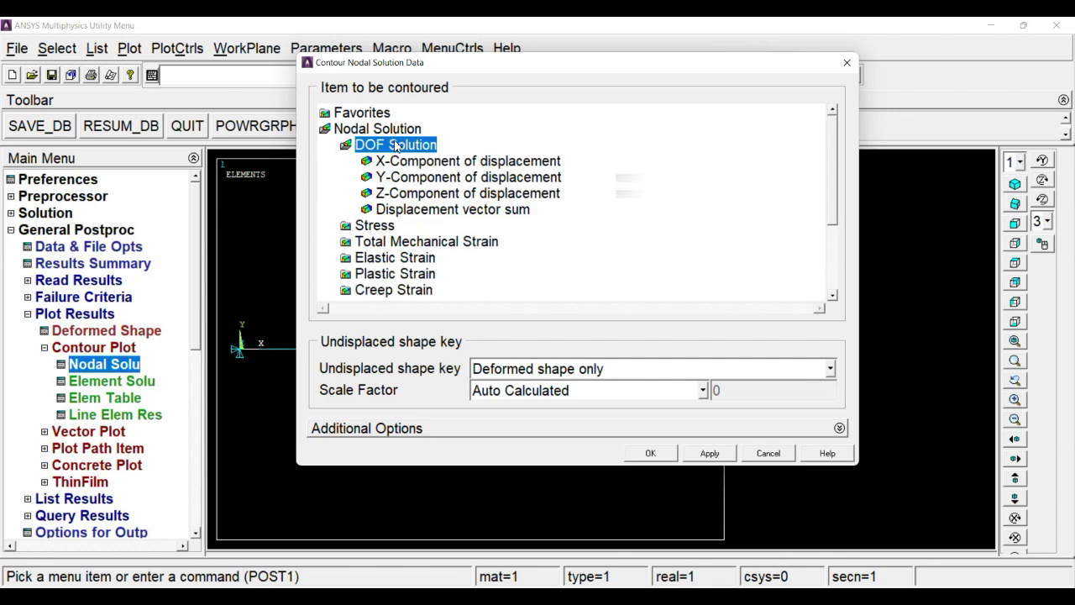
left_click(457, 212)
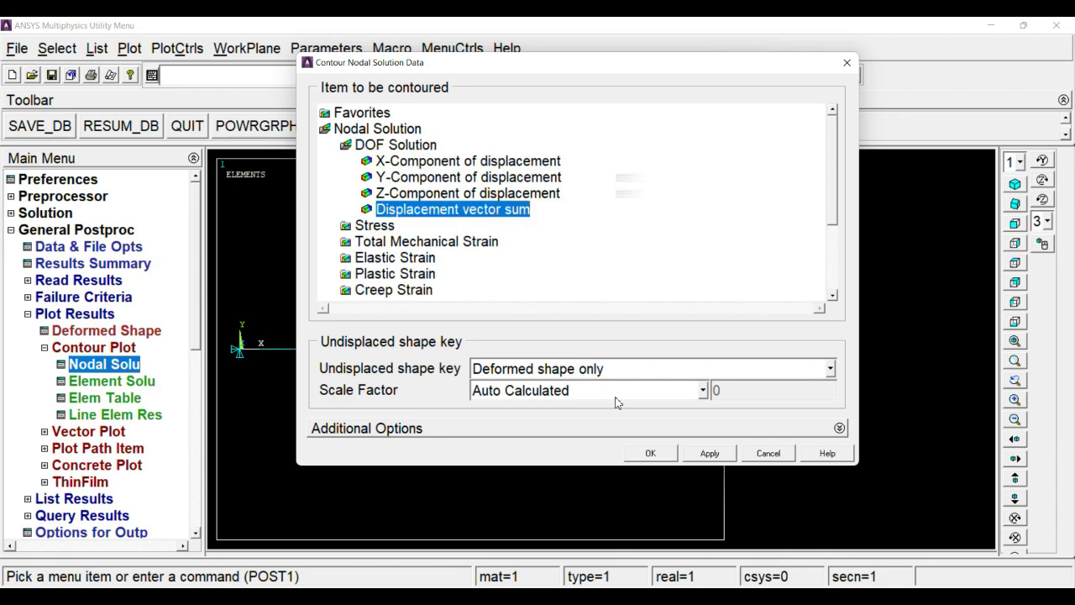
left_click(644, 454)
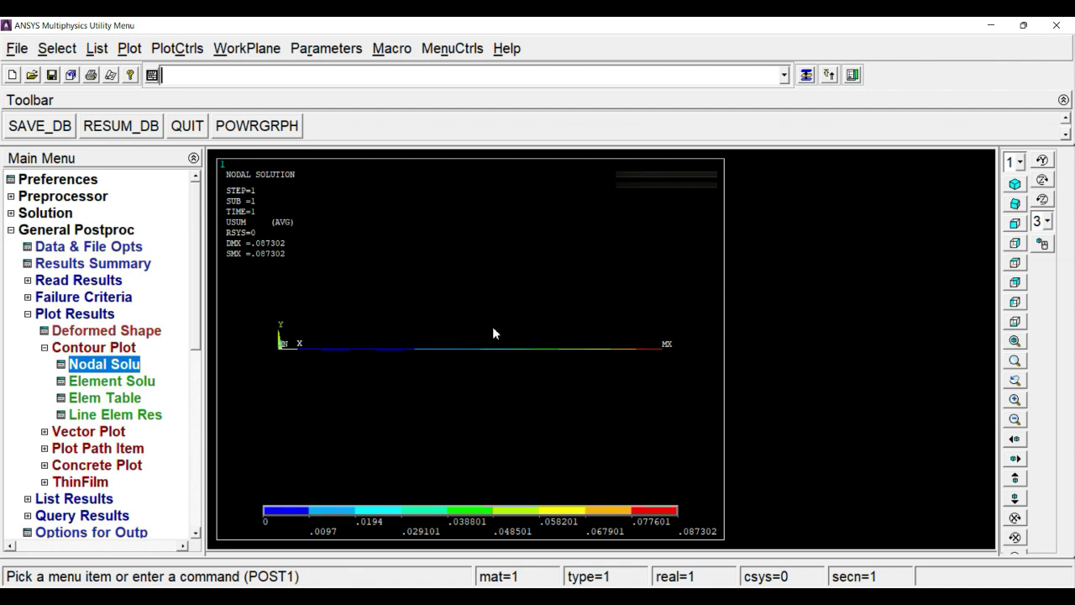
Turn on the display of element shapes based on real constant descriptions and show the bar in isometric view
left_click(188, 52)
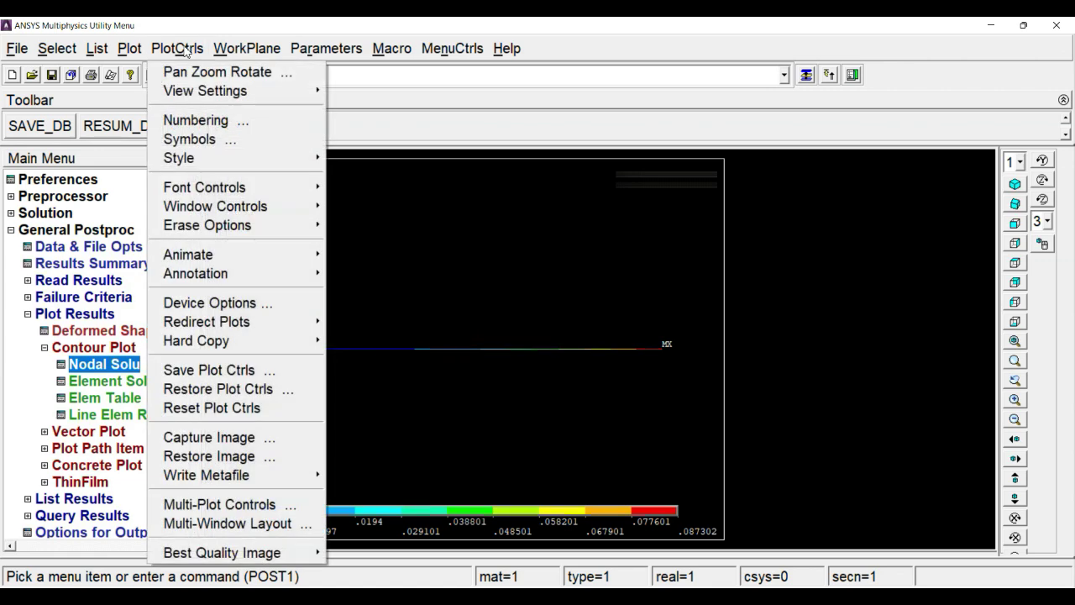
mouse_move(225, 158)
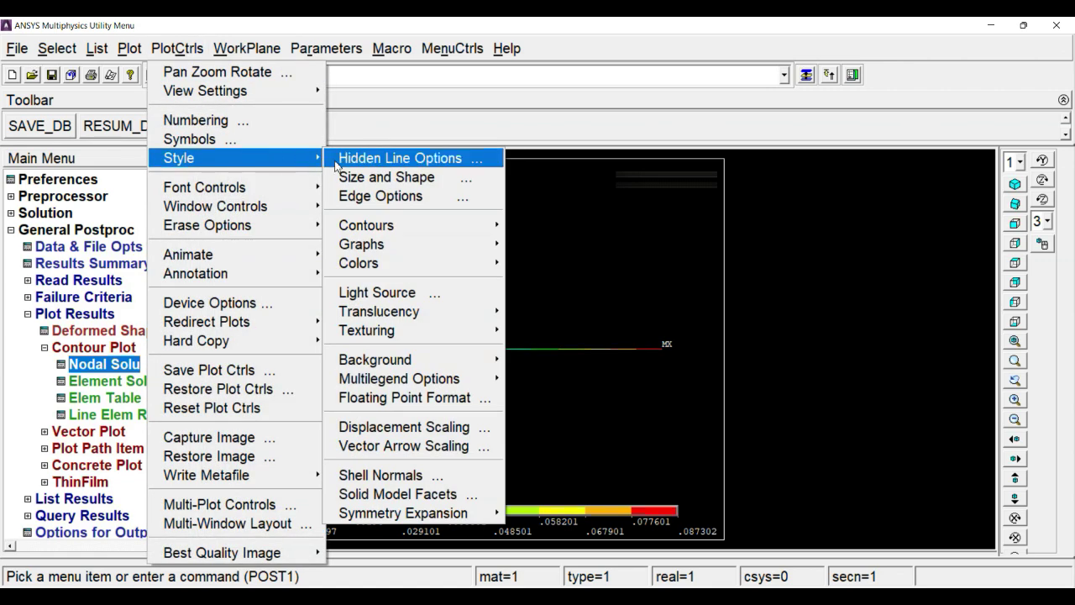
left_click(391, 177)
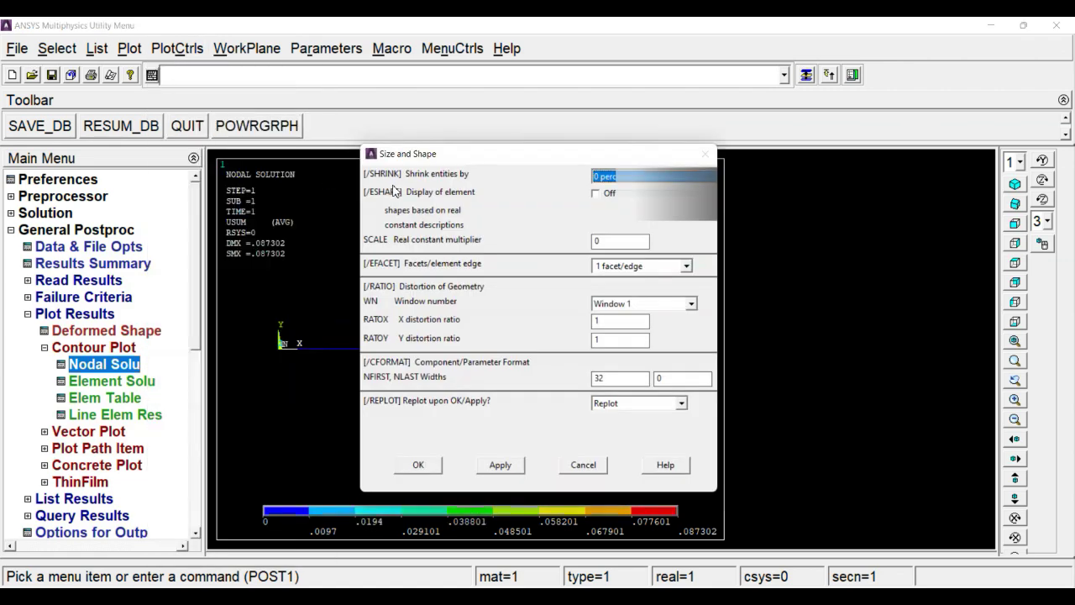
left_click(610, 199)
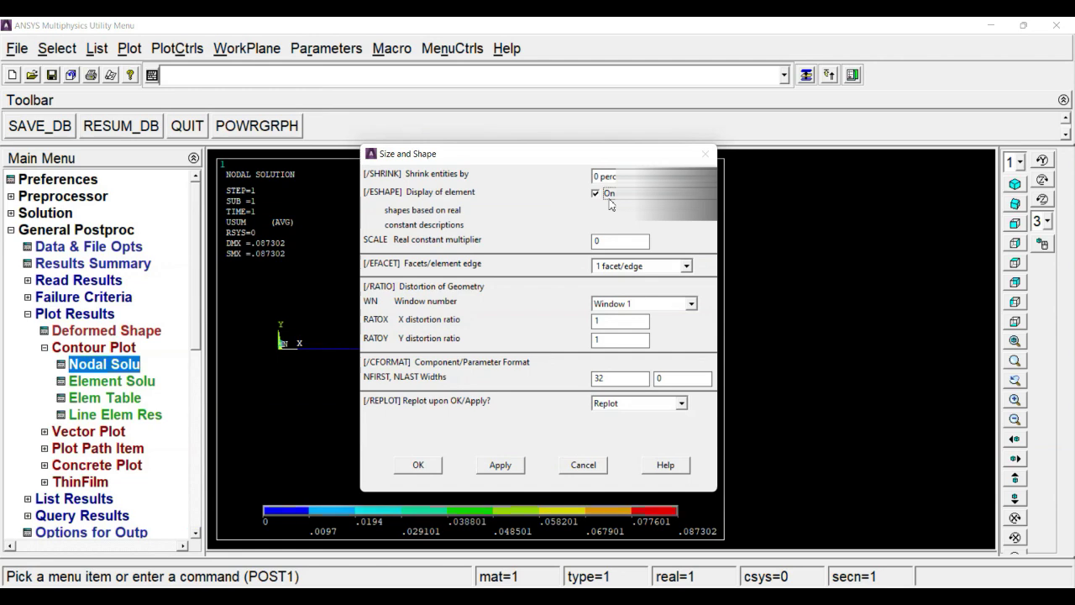
left_click(419, 464)
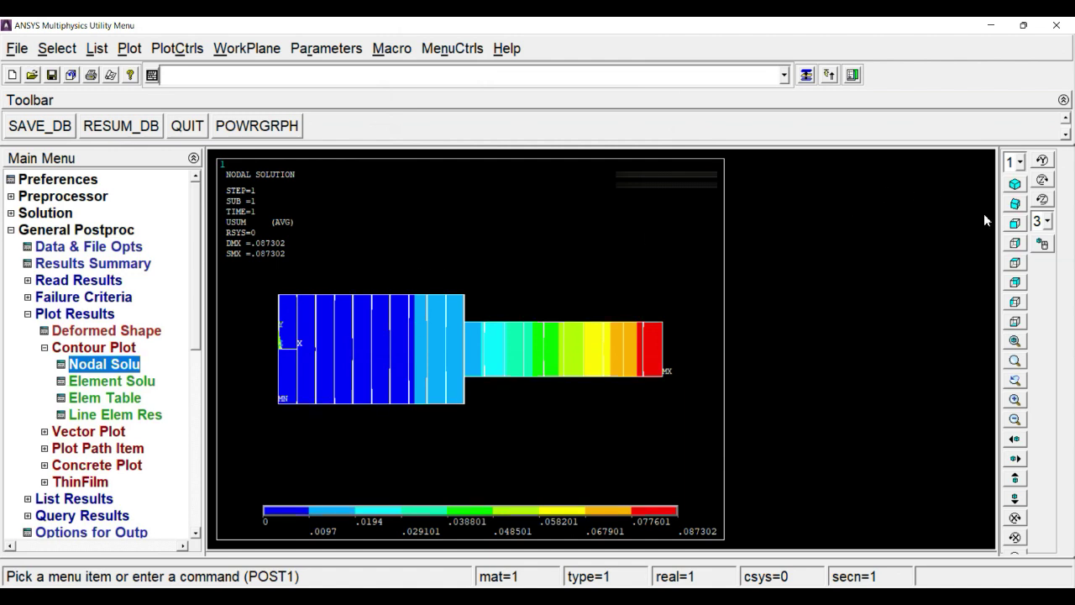
left_click(1015, 184)
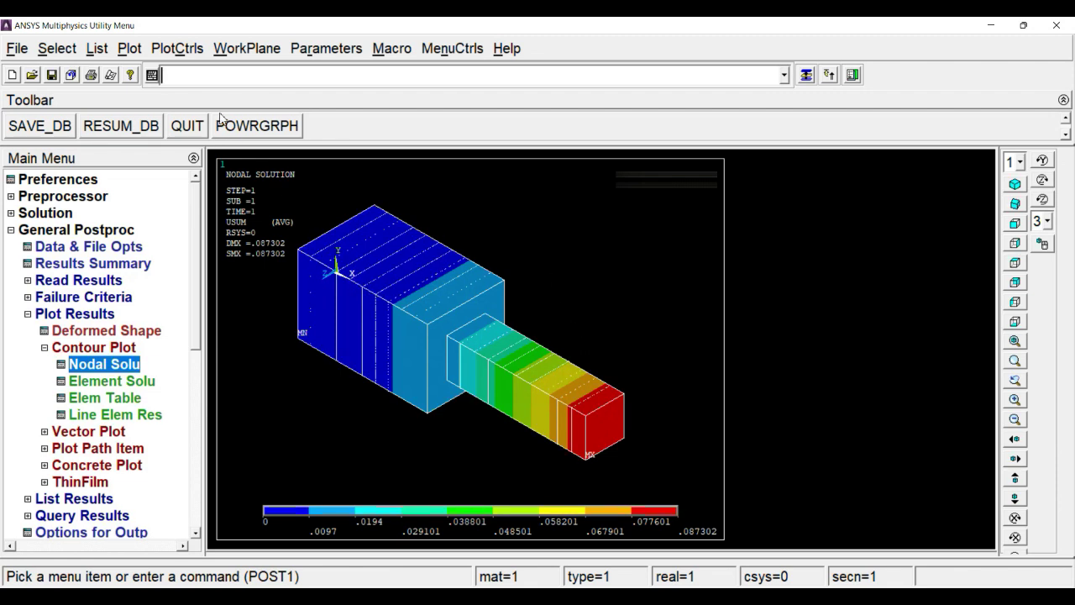
Export the displacement plot as a metafile with inverted white and black, saved as file000.emf in Documents
left_click(177, 50)
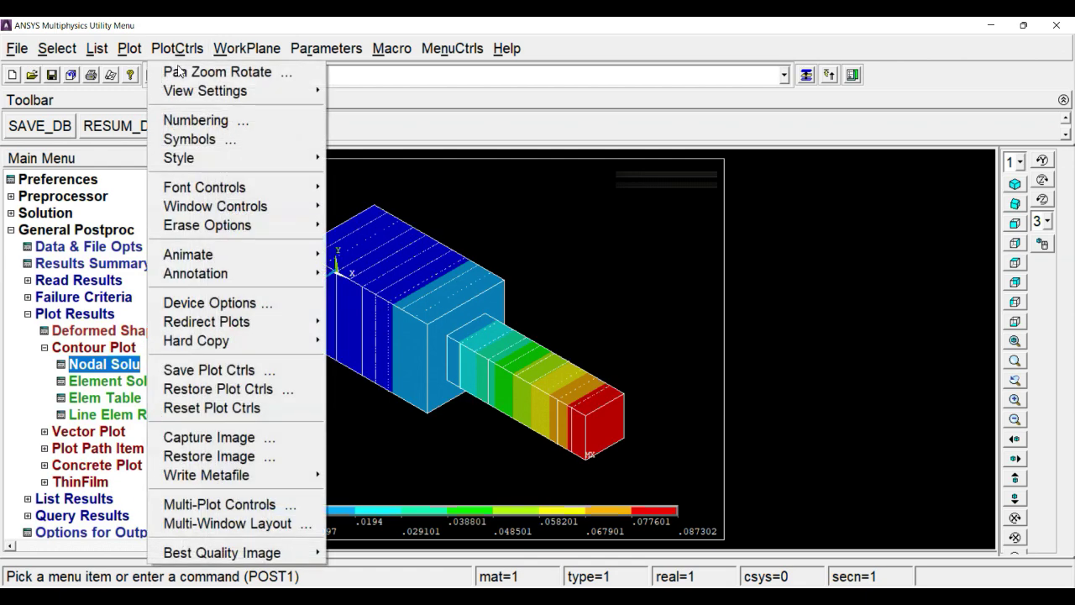
mouse_move(312, 477)
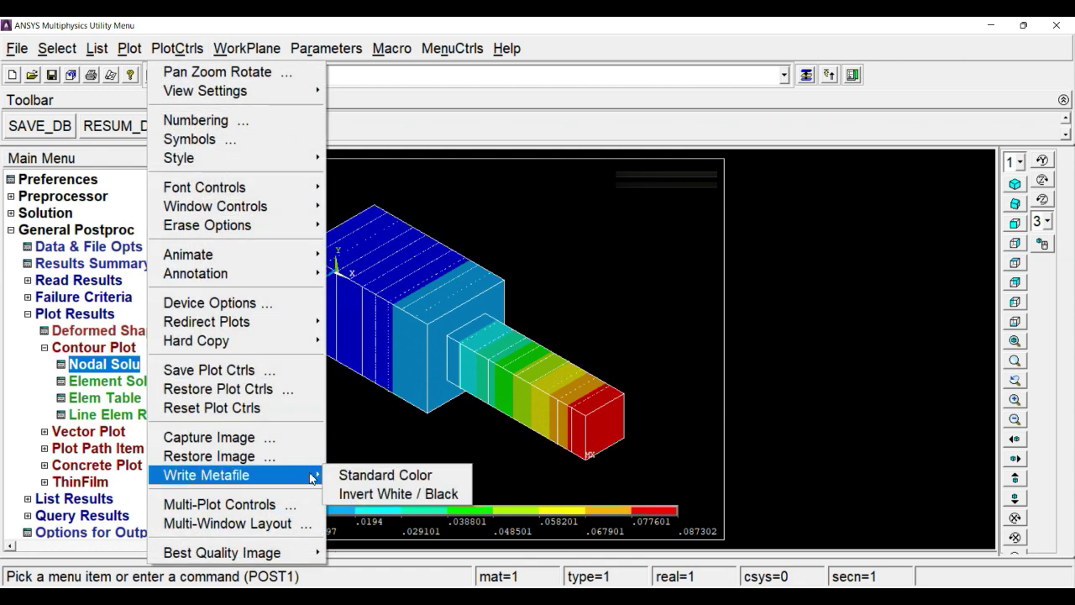
left_click(380, 494)
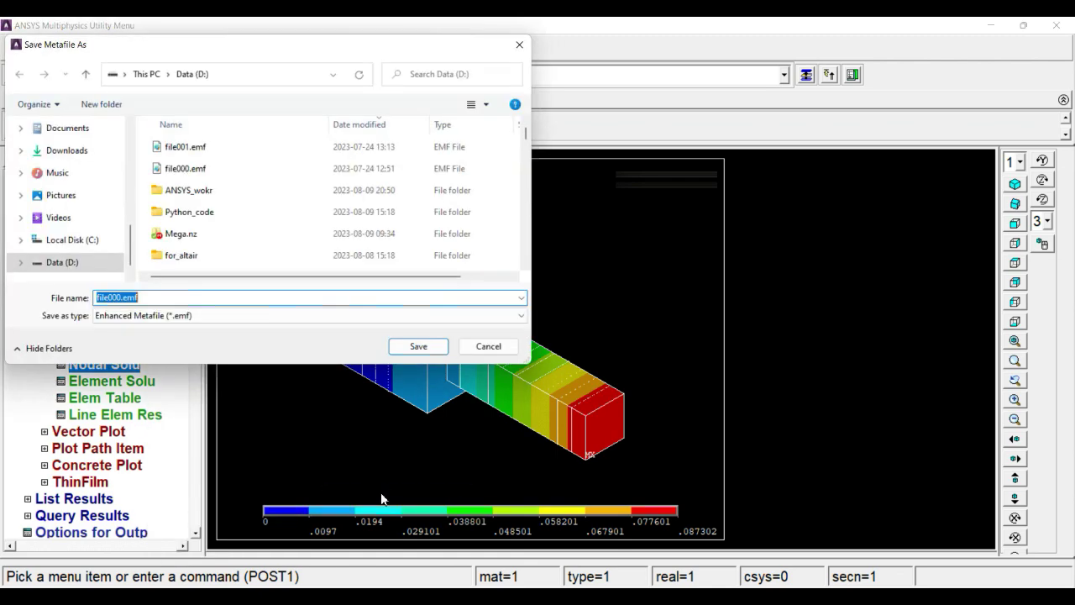
scroll(67, 178, "up", 2)
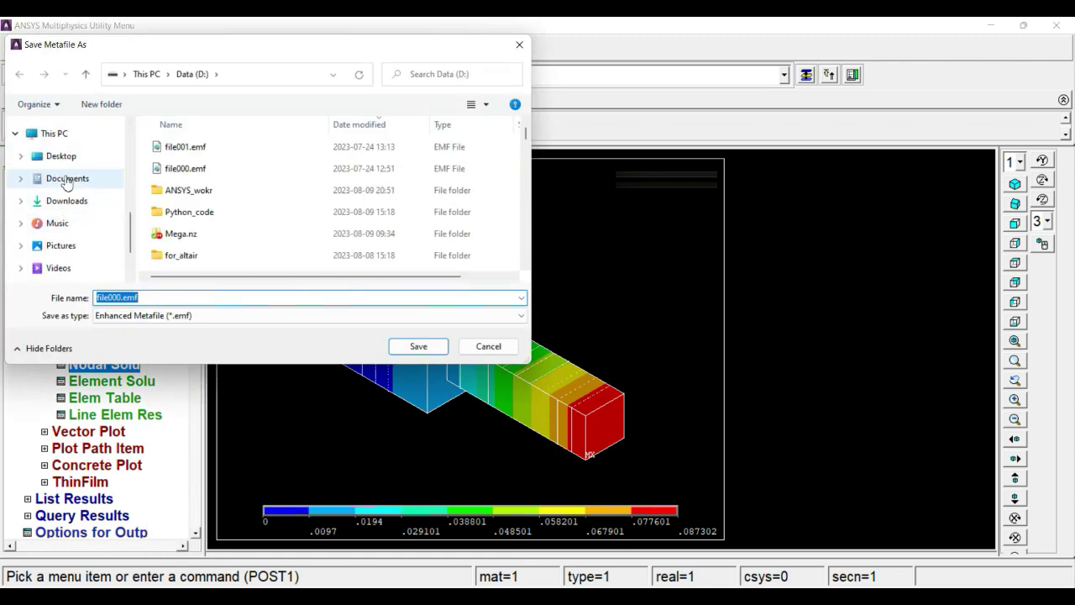
left_click(71, 179)
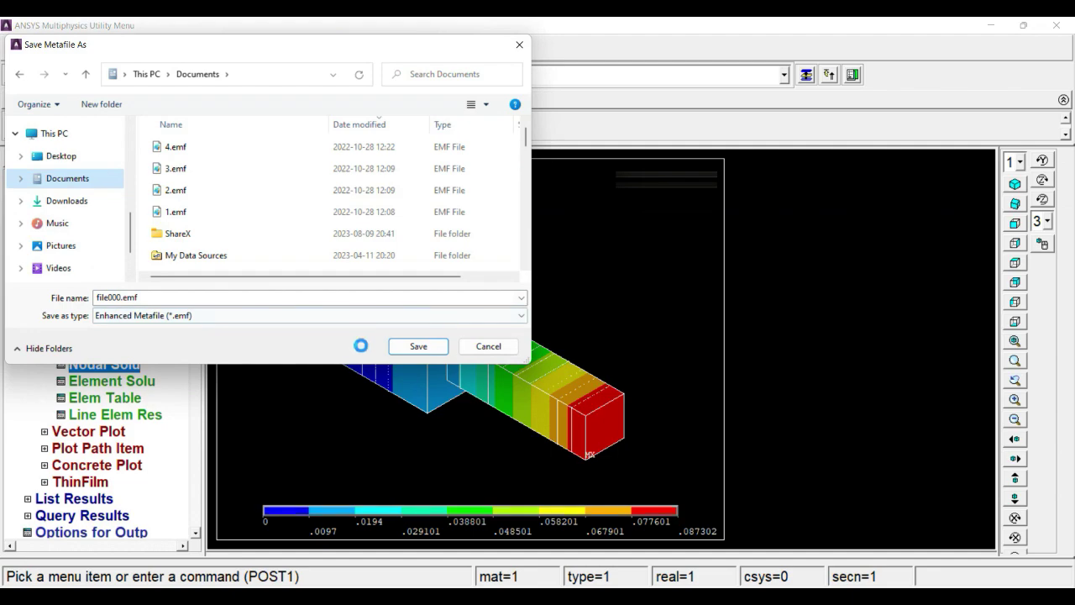
left_click(401, 347)
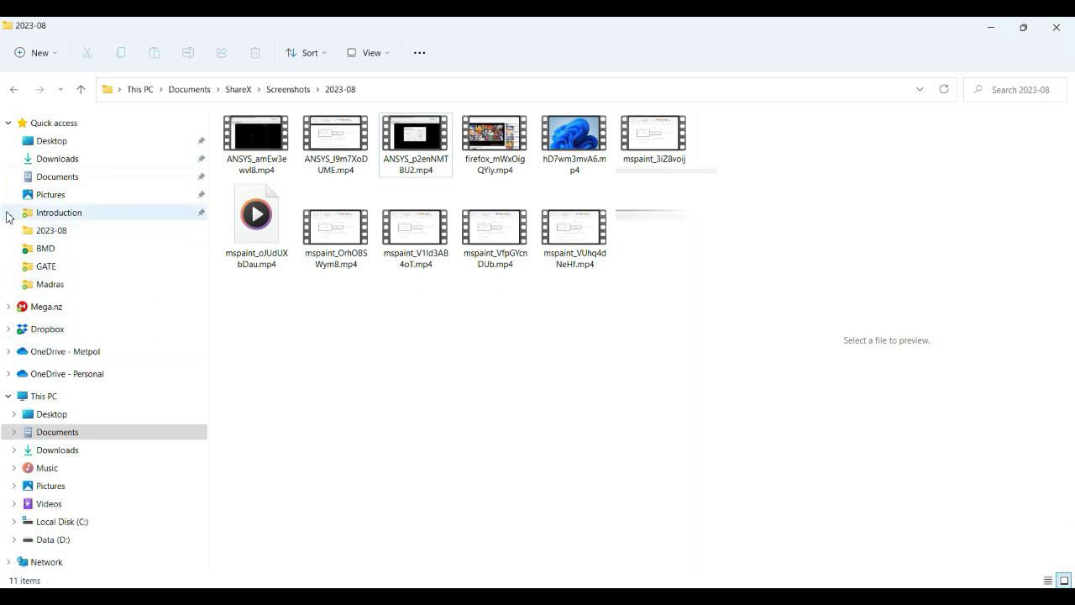
Switch to File Explorer, view file000.emf from Documents in Paint, and return to ANSYS
left_click(50, 177)
scroll(357, 251, "up", 5)
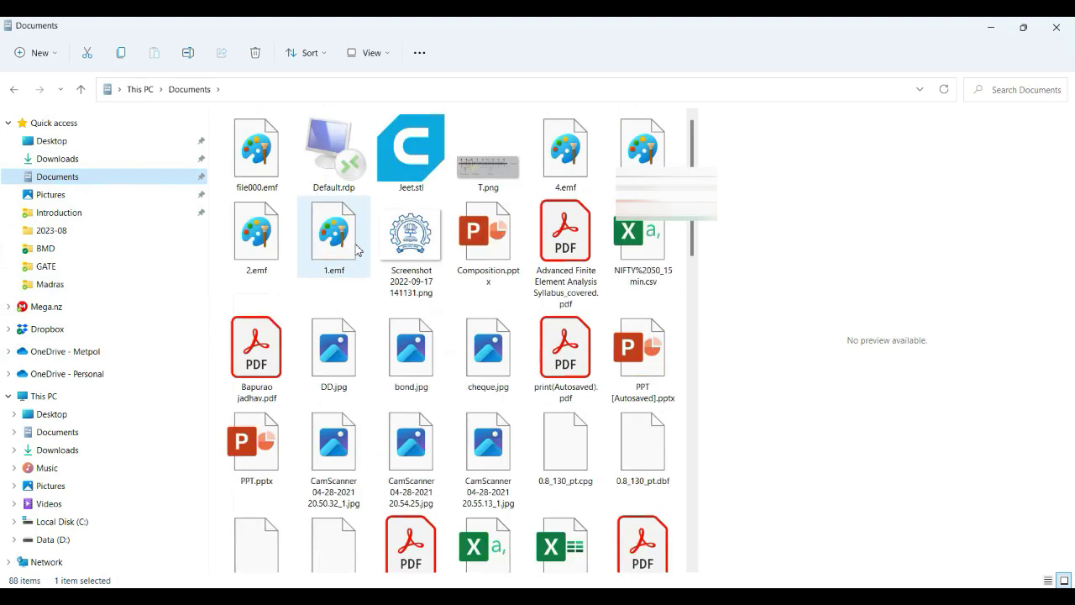
double_click(256, 154)
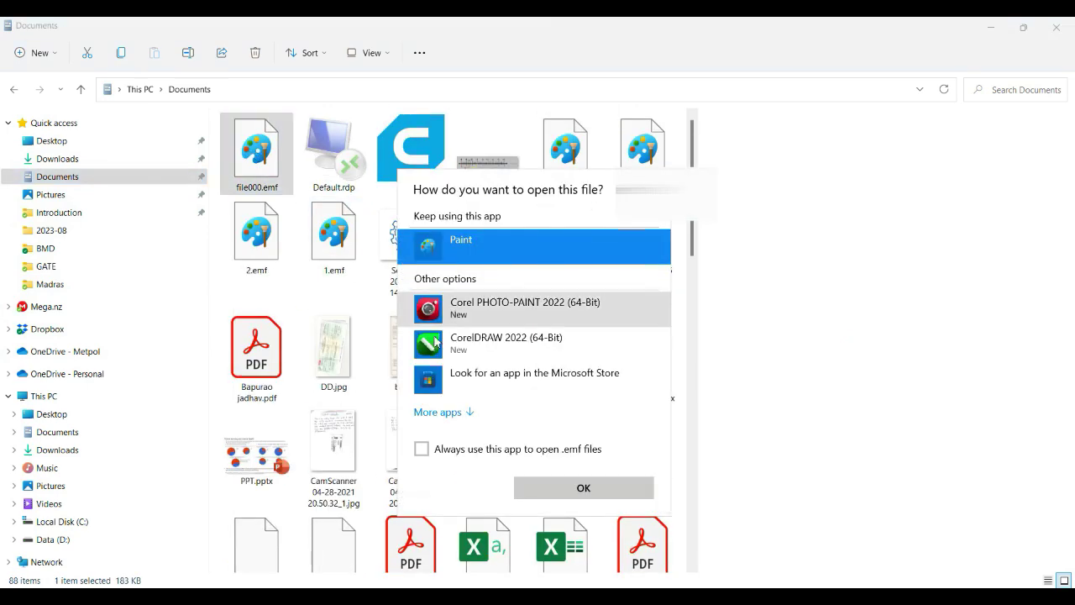
left_click(548, 496)
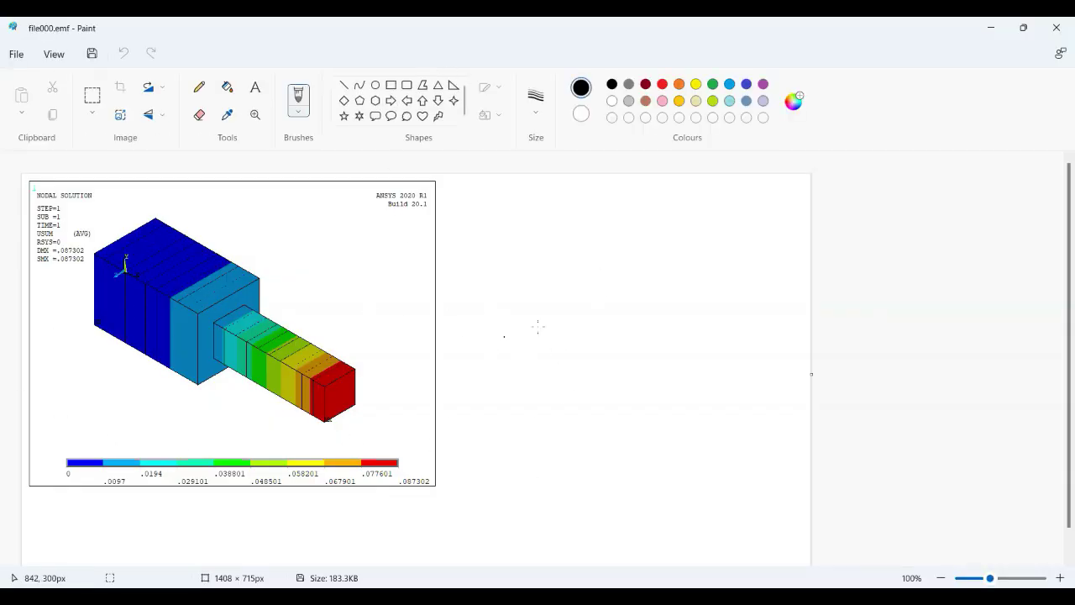
left_click(992, 28)
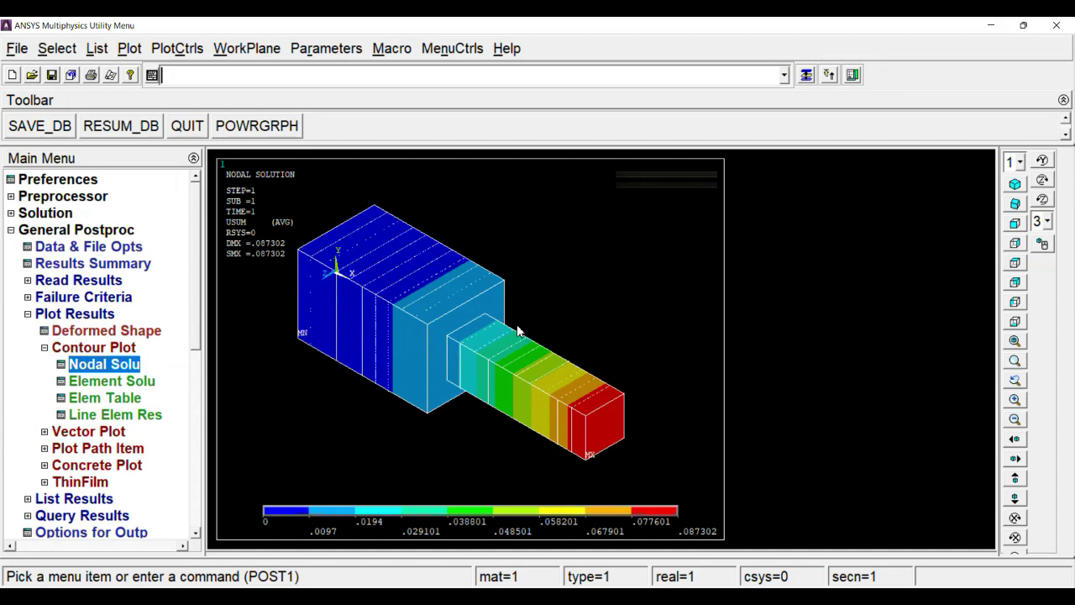
Read the last results set in the General Postprocessor
left_click(97, 348)
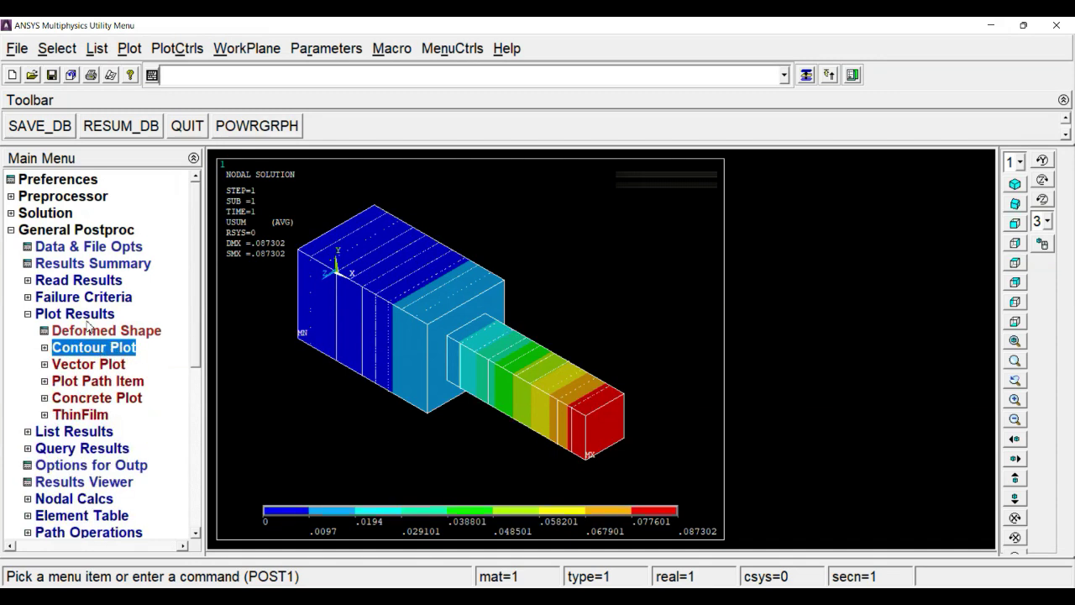
left_click(88, 317)
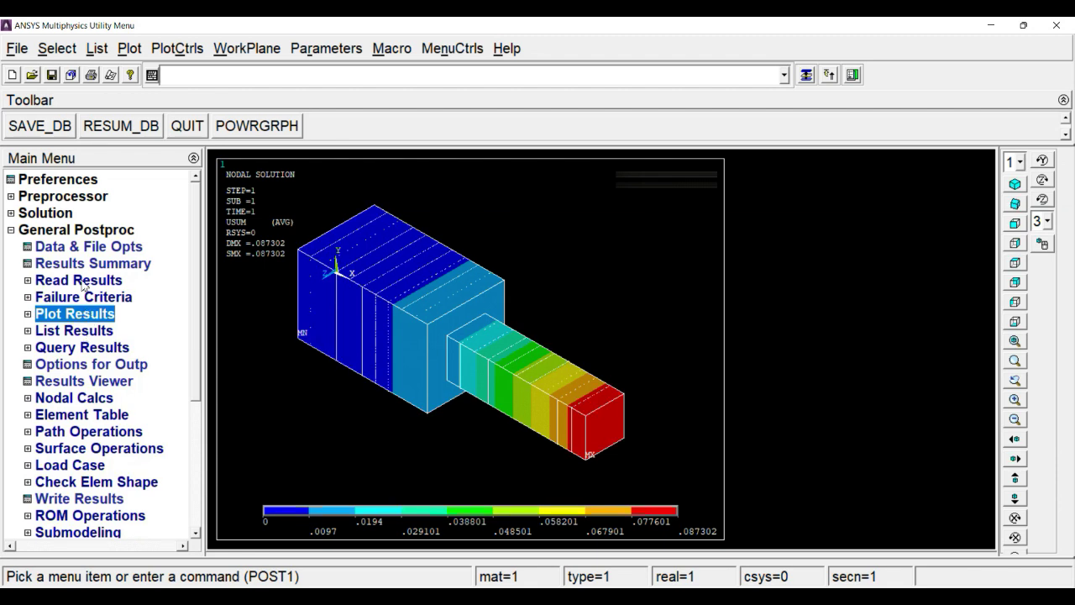
left_click(84, 282)
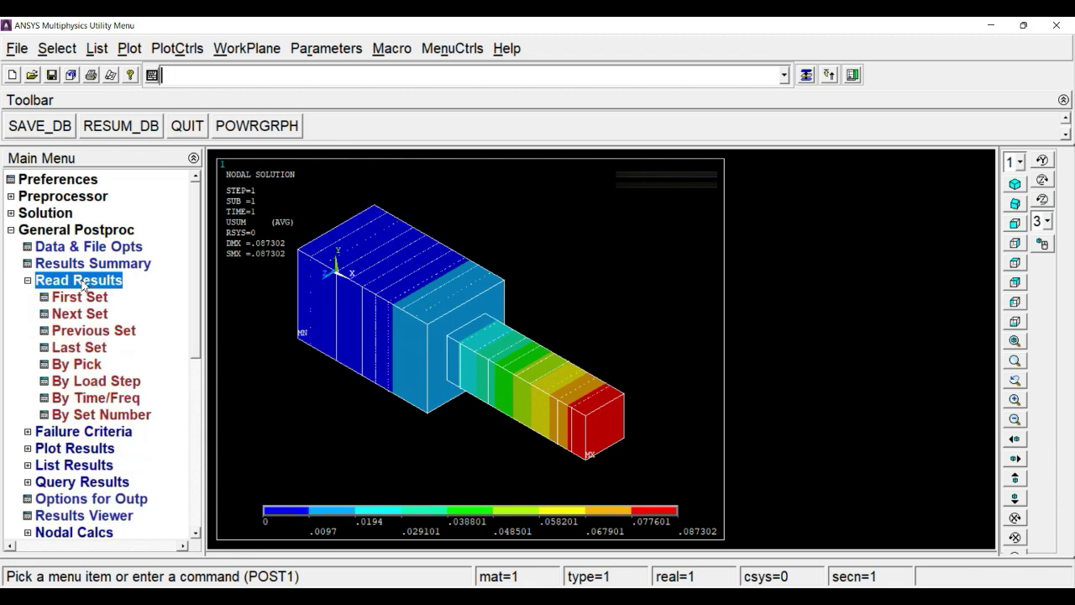
left_click(81, 350)
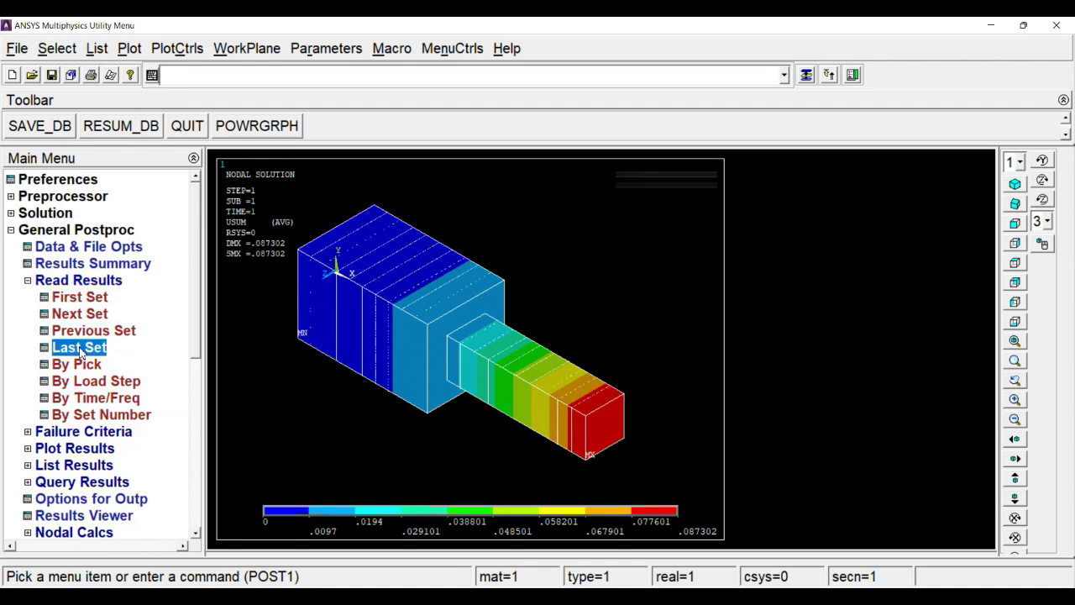
left_click(74, 283)
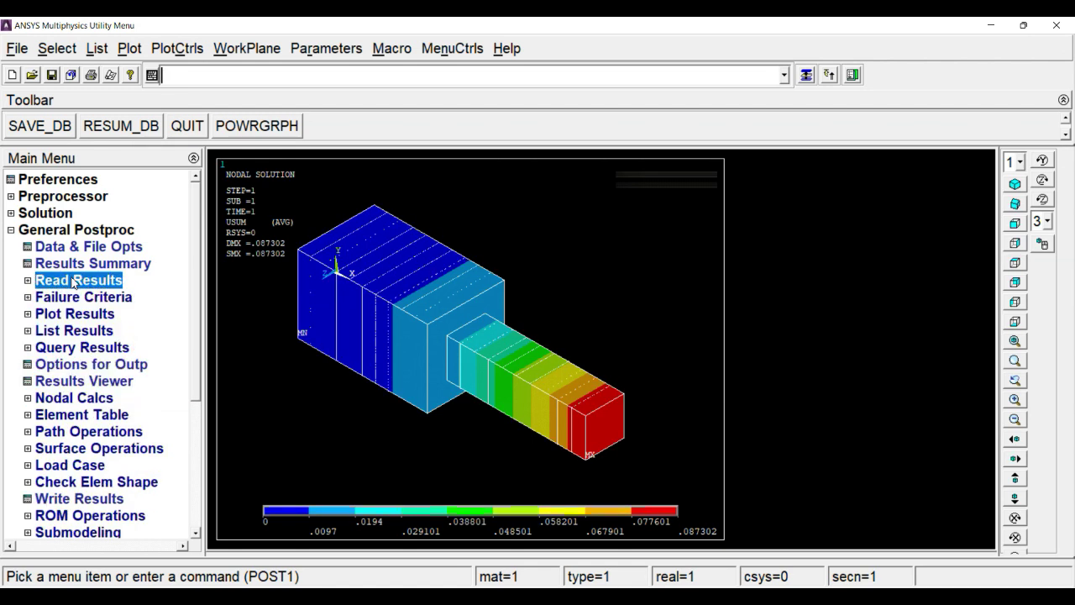
Define an element table item by sequence number LS, 1 and close the element table data
left_click(87, 420)
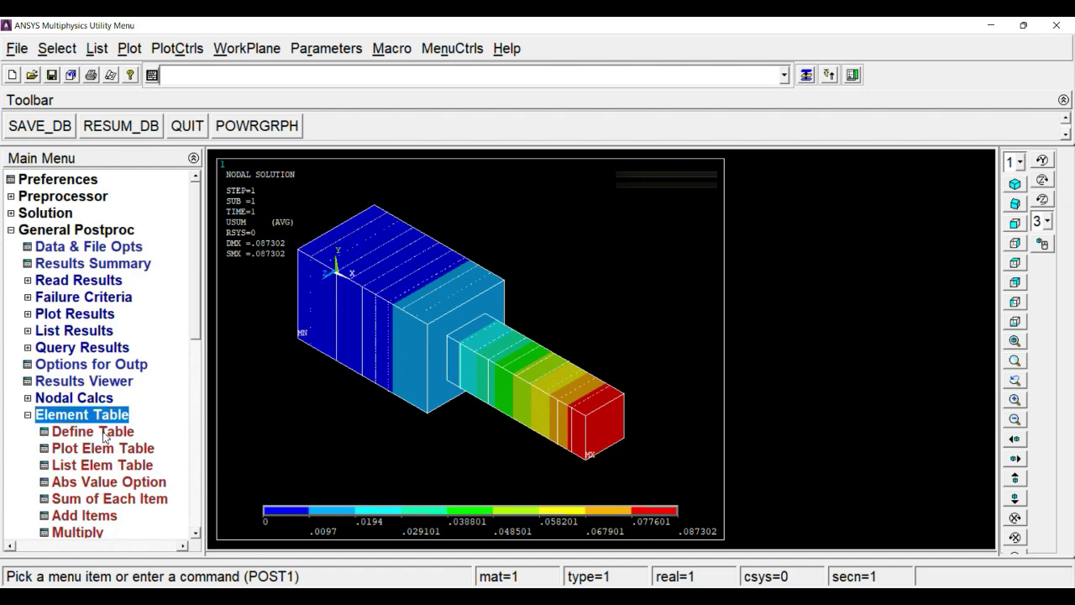
left_click(105, 432)
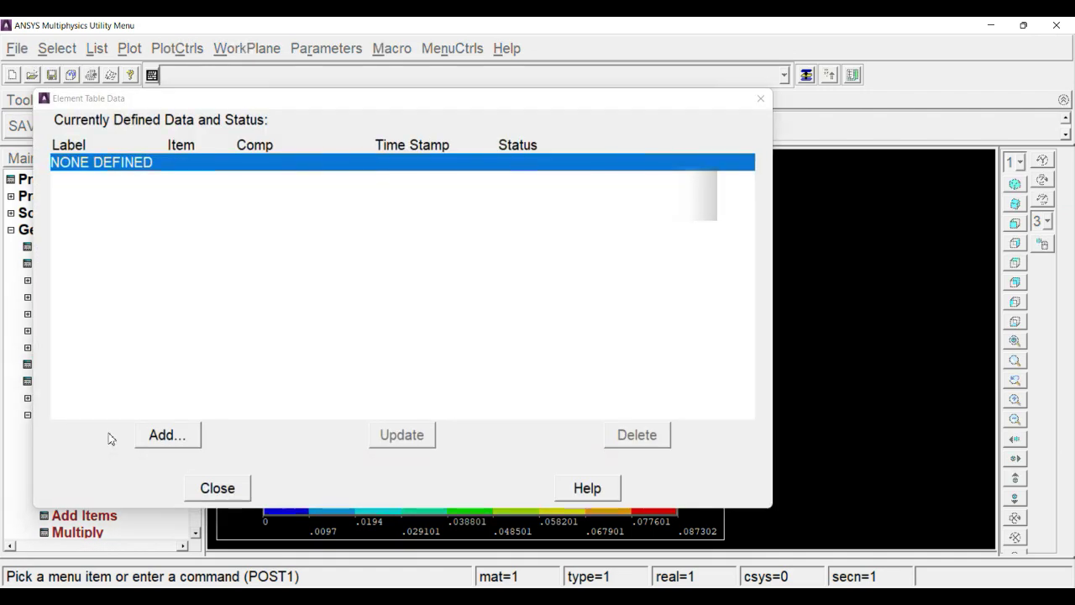
left_click(172, 437)
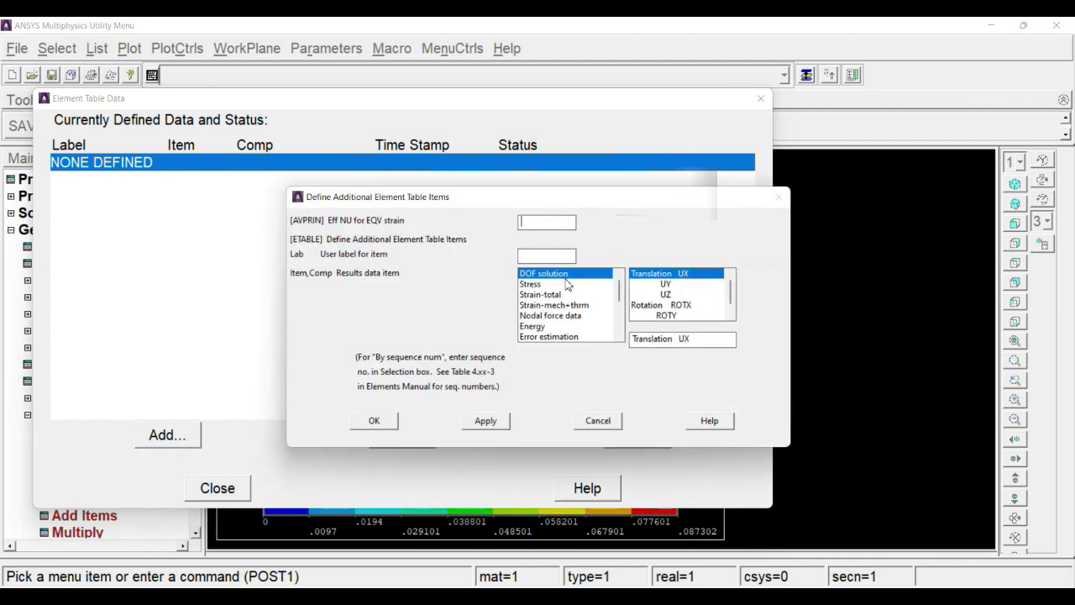
left_click_drag(621, 294, 625, 335)
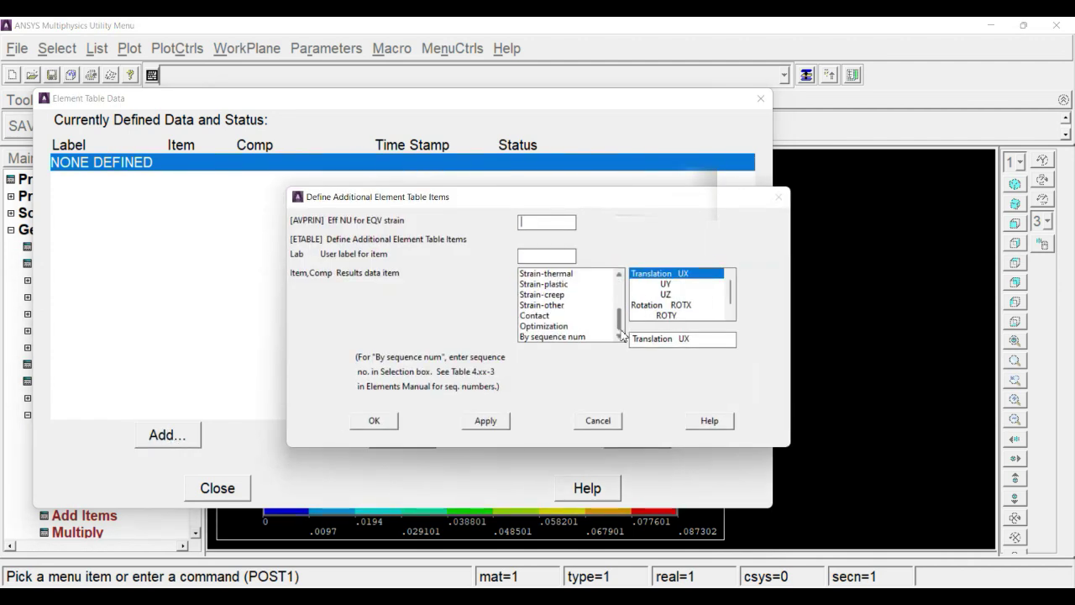
left_click(535, 337)
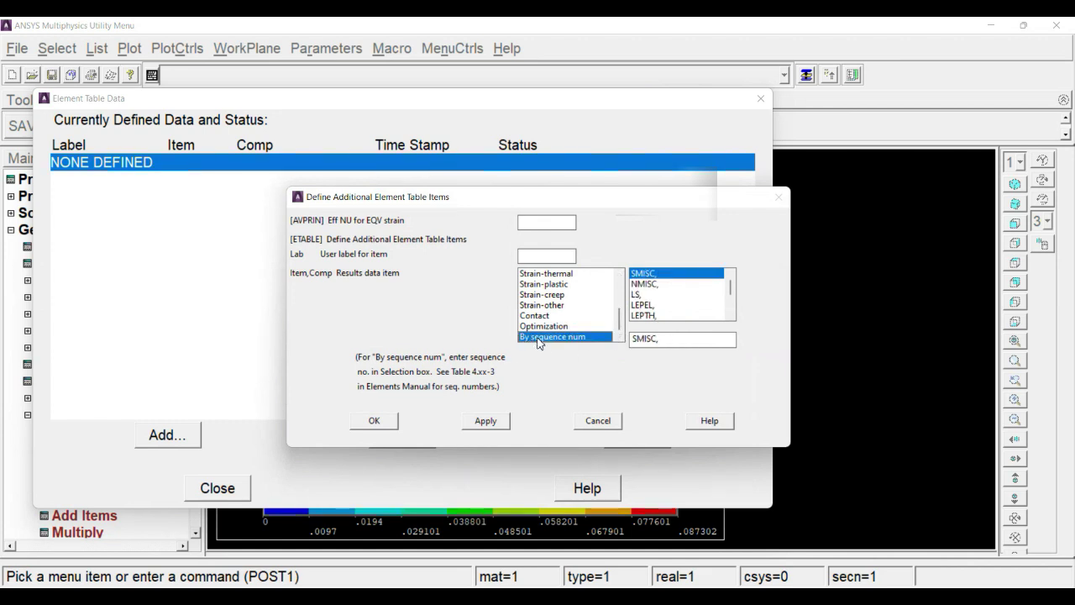
left_click(643, 294)
left_click(662, 344)
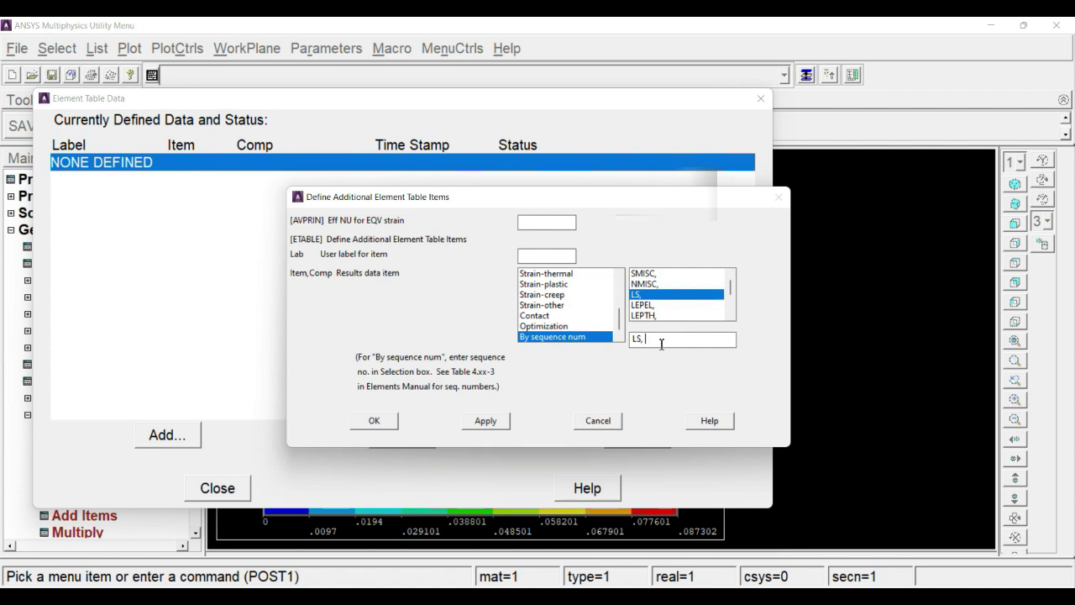
left_click(375, 422)
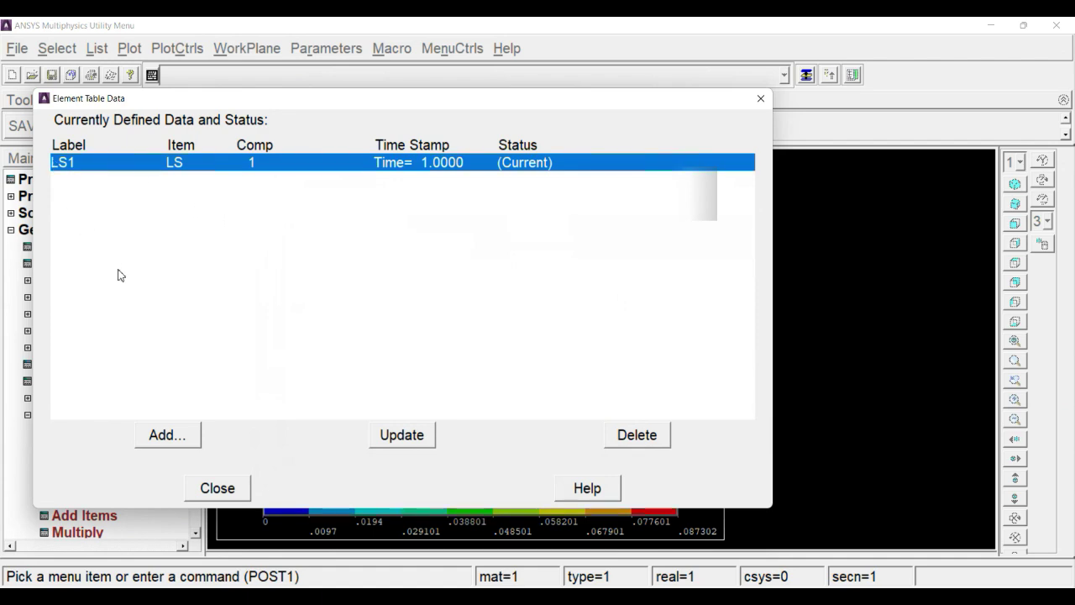
left_click(217, 487)
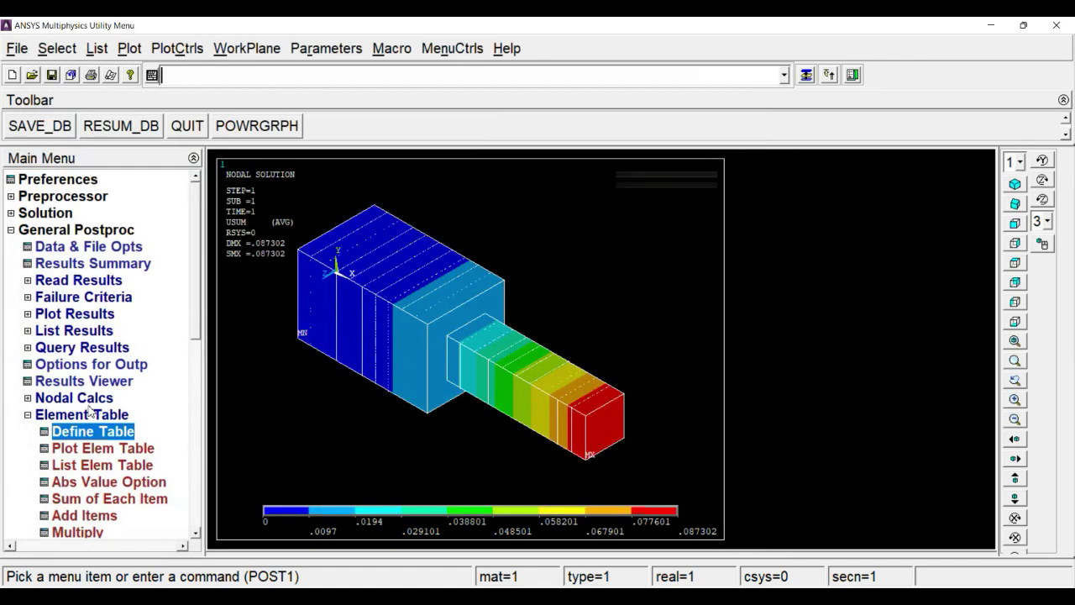
List the LS1 element table data, examine the values of both bar sections, and close the listing
scroll(191, 290, "down", 2)
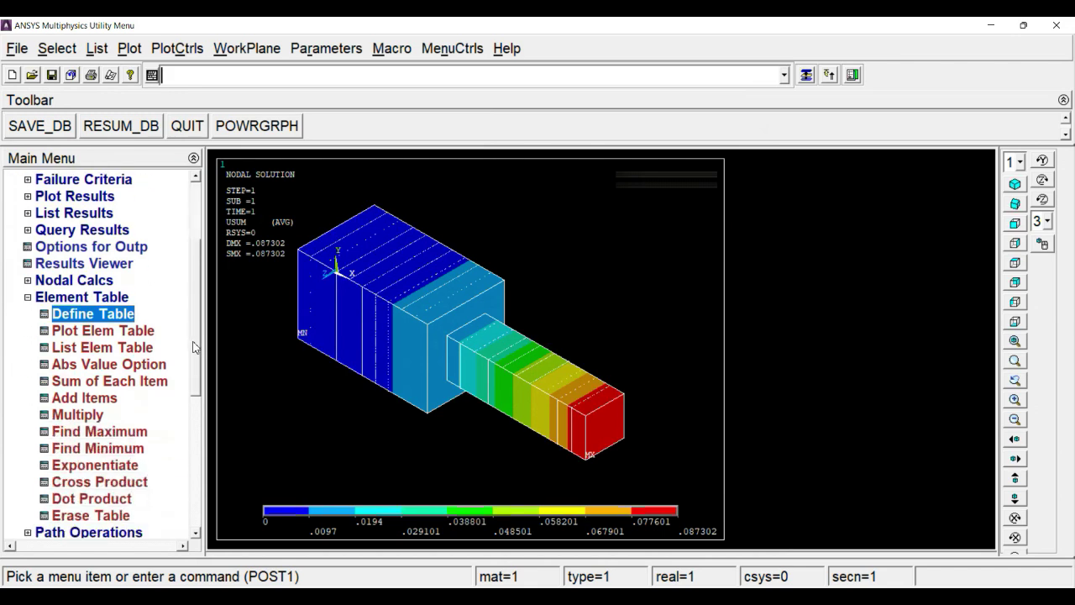
left_click(109, 348)
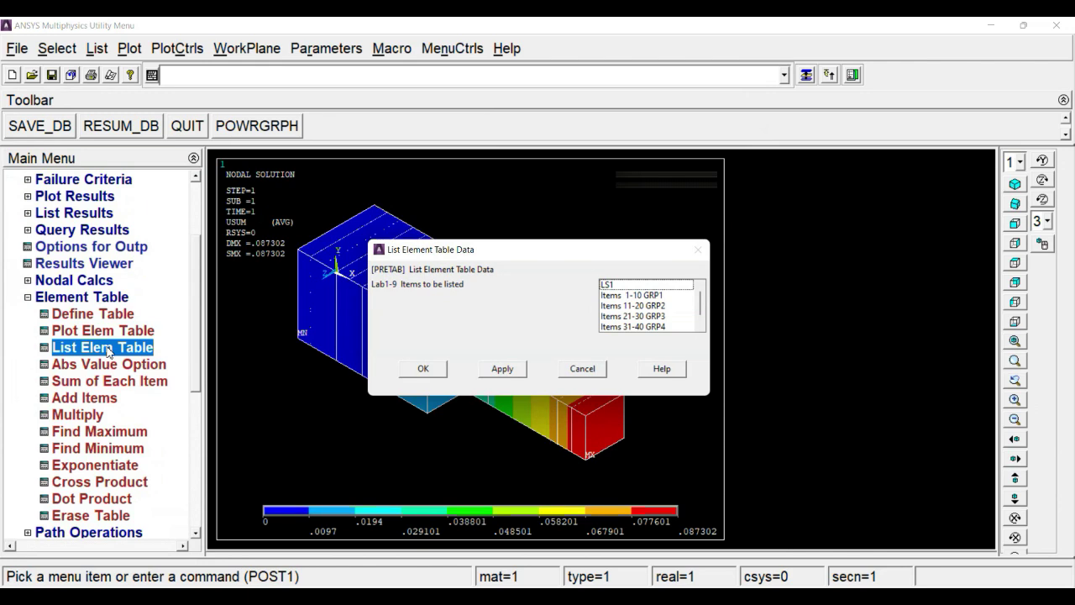
left_click(626, 285)
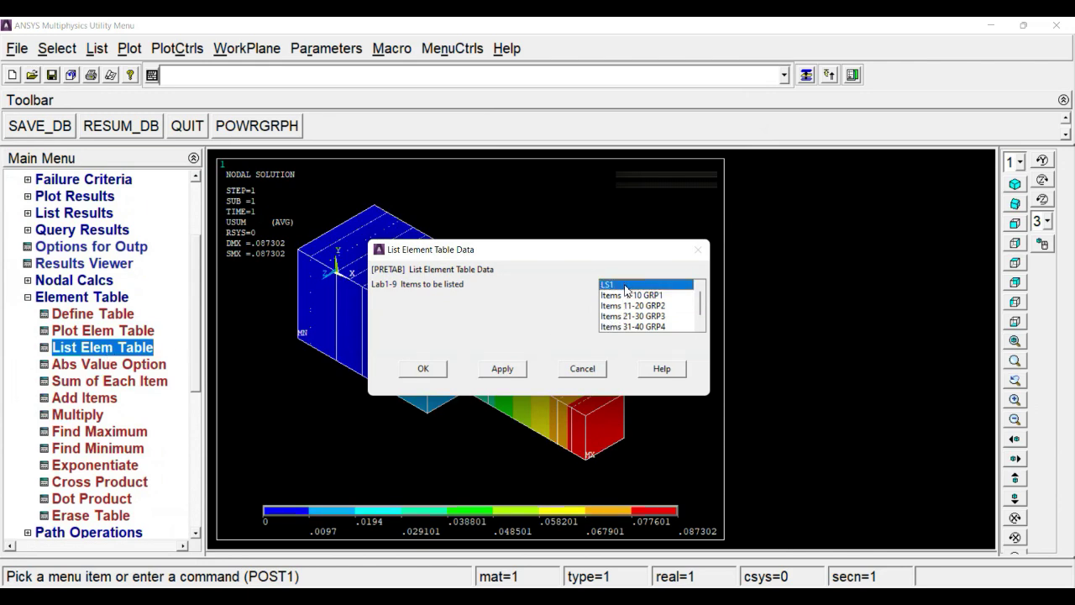
left_click(425, 369)
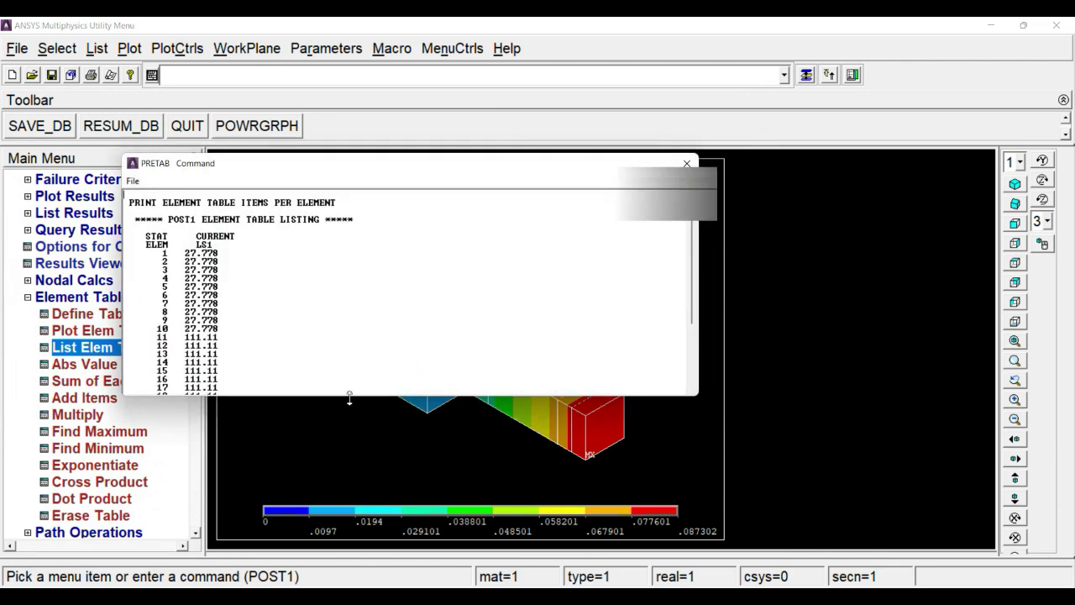
left_click_drag(349, 400, 351, 507)
left_click_drag(185, 338, 249, 413)
left_click_drag(183, 253, 242, 327)
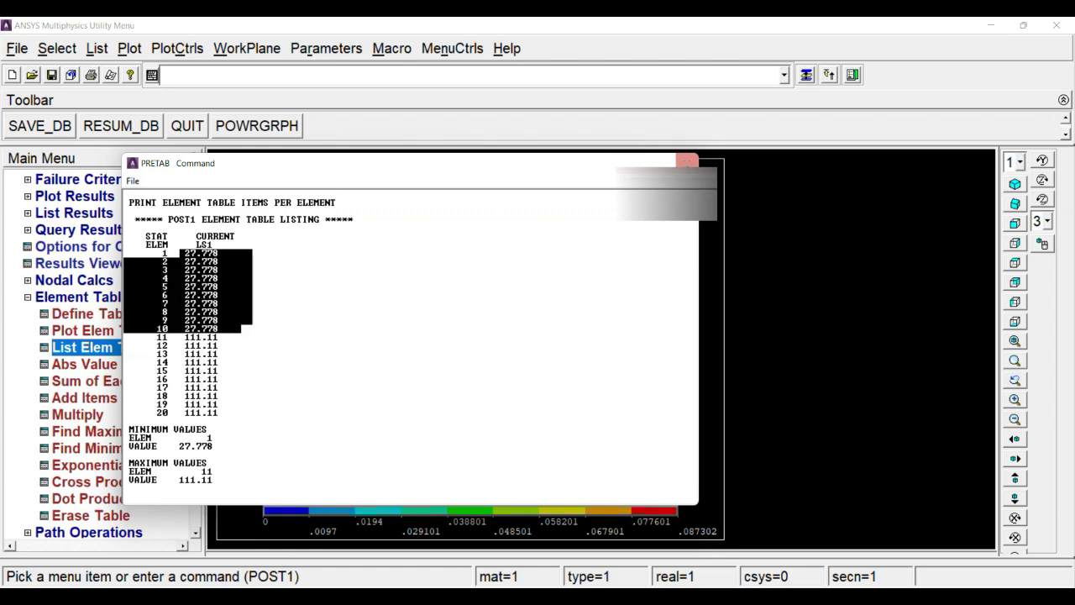
left_click(687, 163)
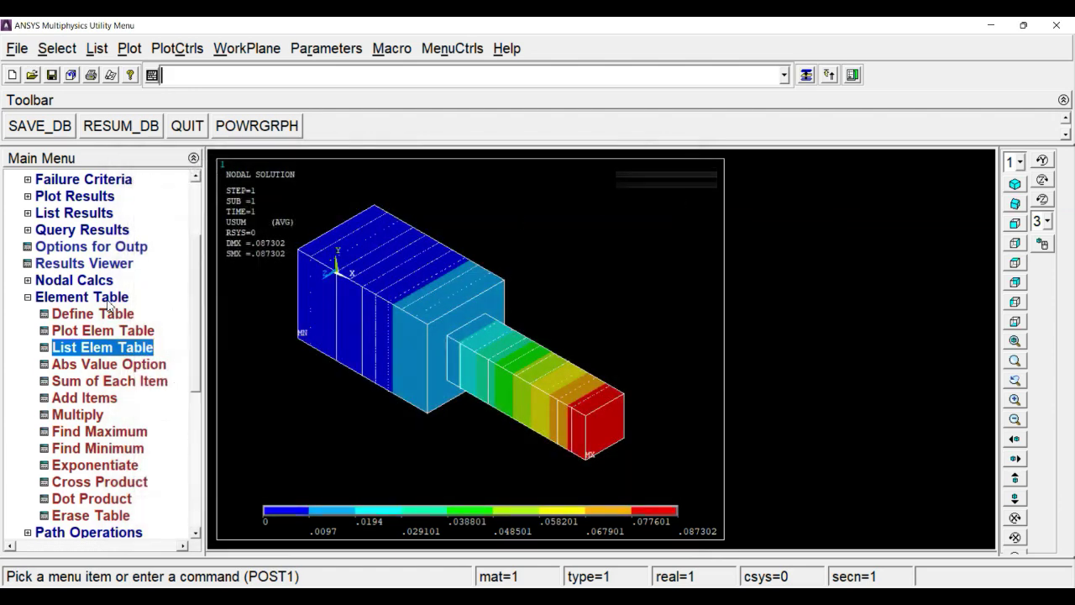
Plot the contour of element table item LS1 without averaging at common nodes
left_click(113, 334)
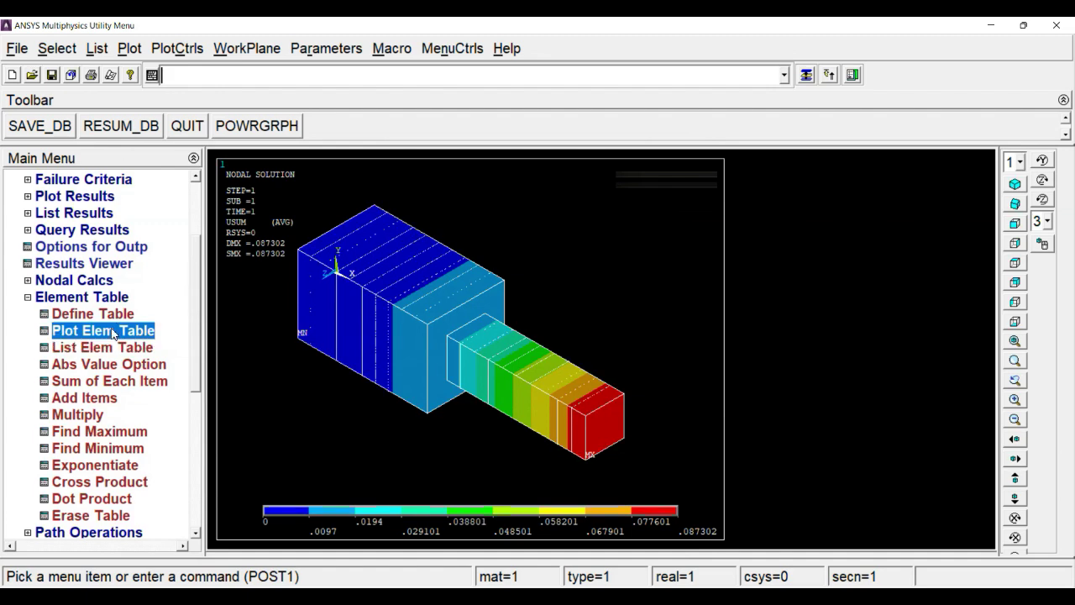
left_click(420, 352)
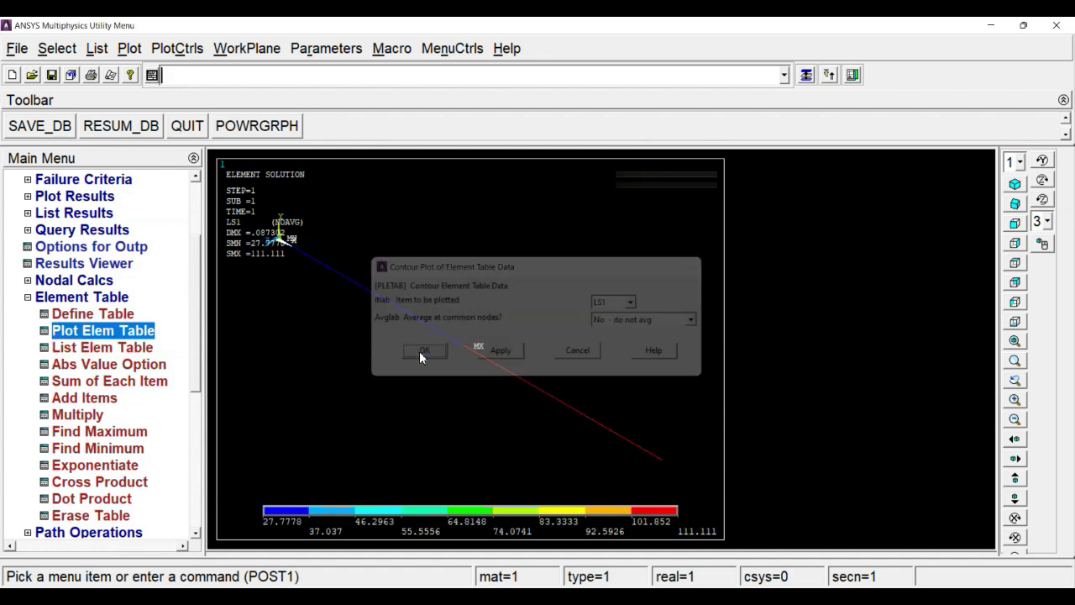